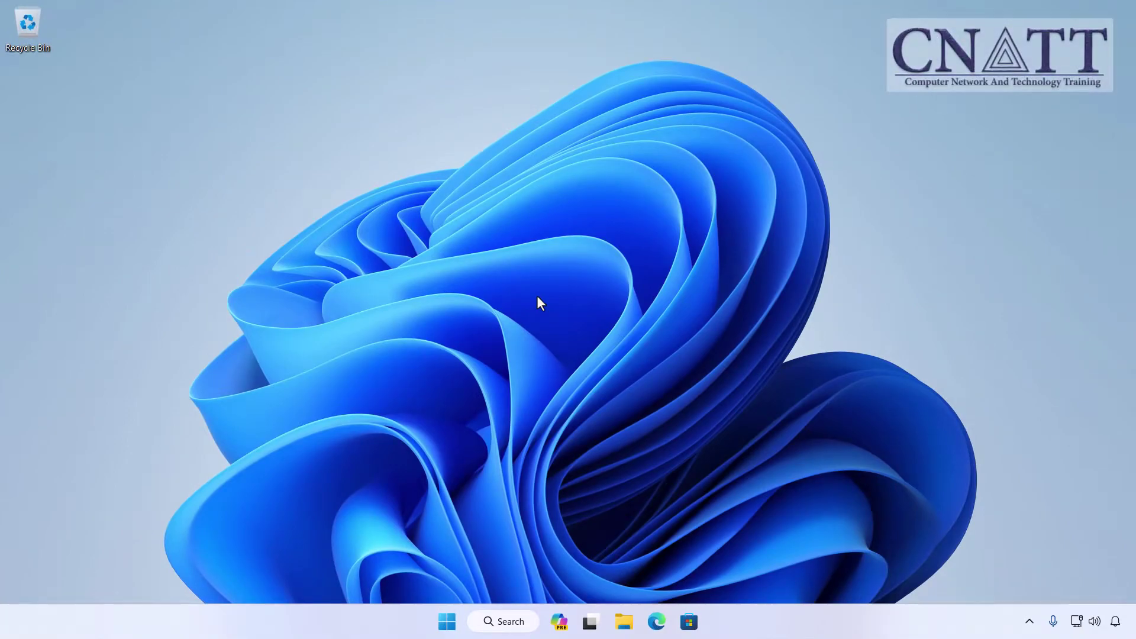
# - Search 'control' and go from Control Panel through Network and Sharing Center to the adapter list
pyautogui.click(445, 620)
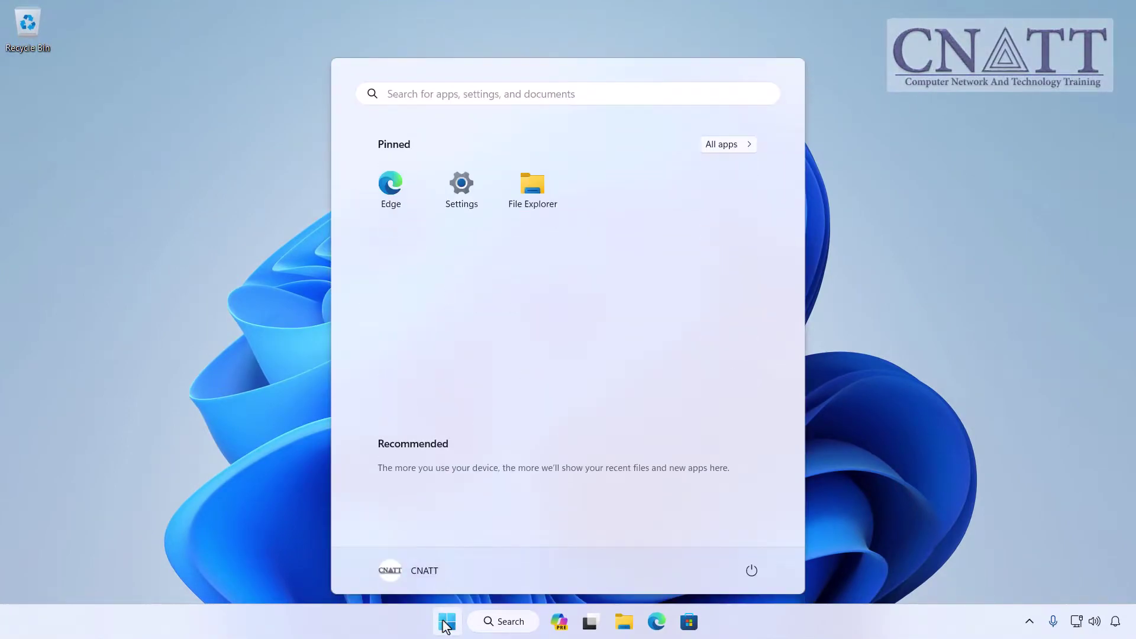
pyautogui.write('control')
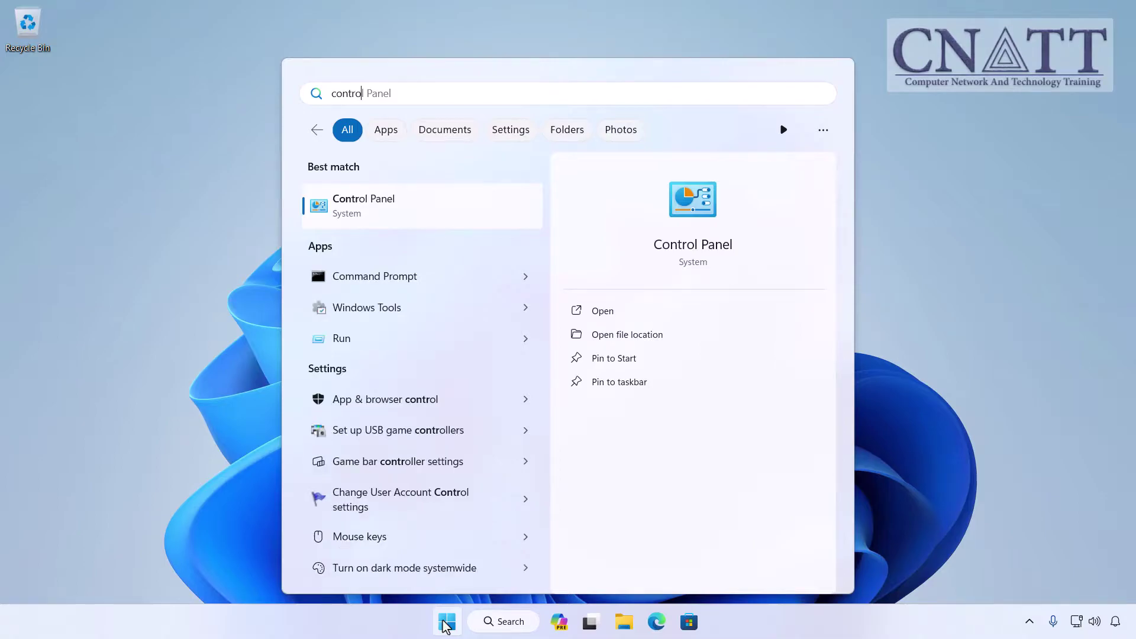
pyautogui.click(473, 217)
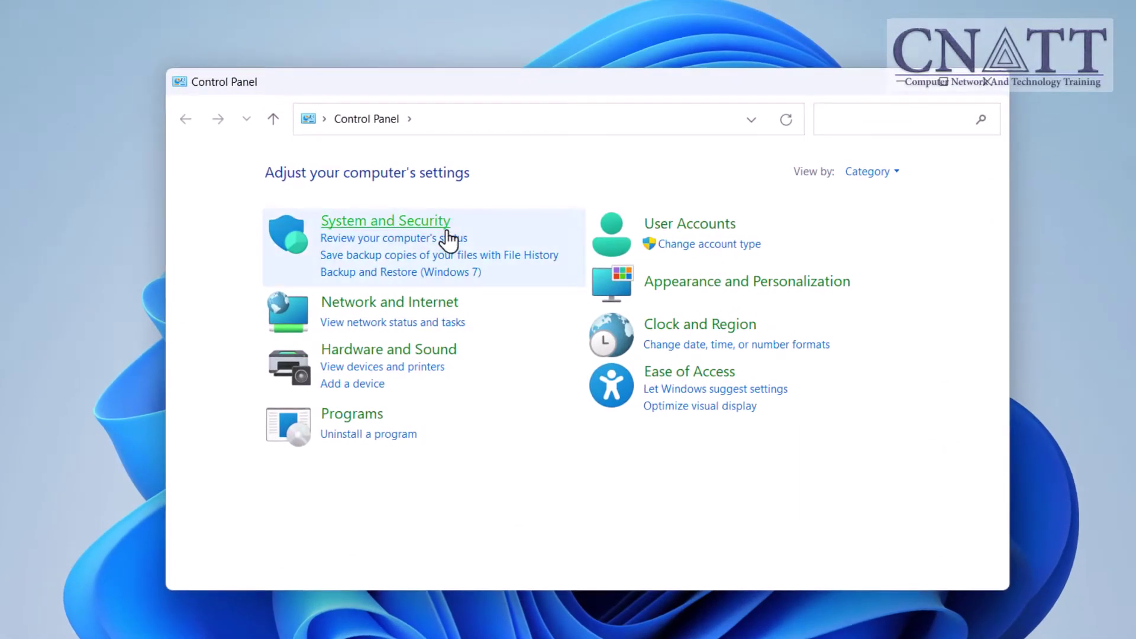
pyautogui.click(437, 310)
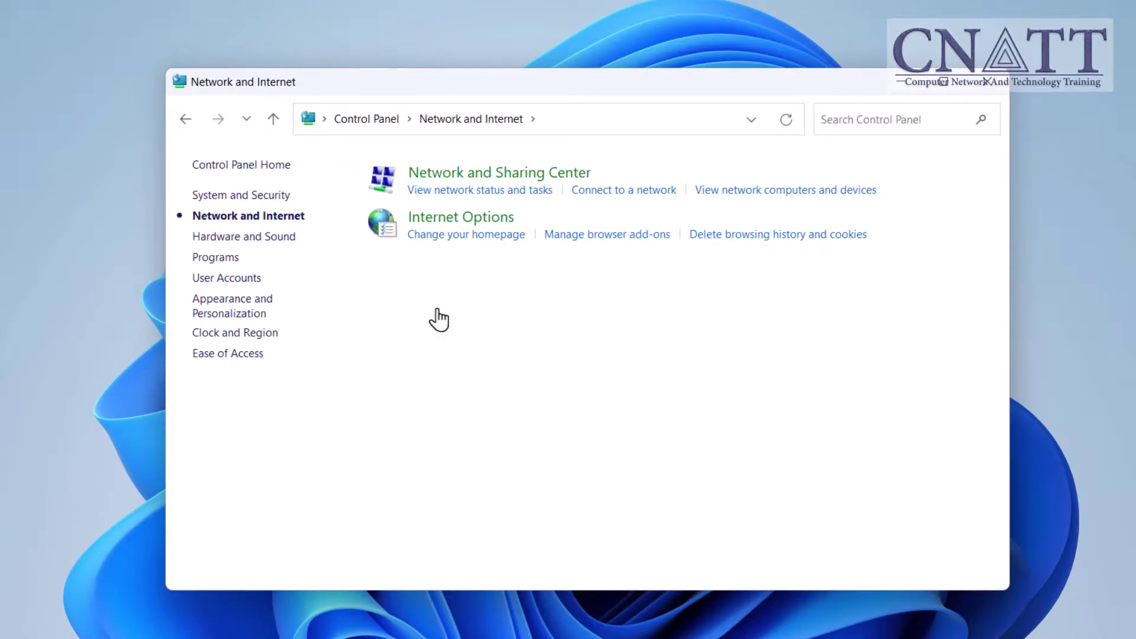
pyautogui.click(460, 173)
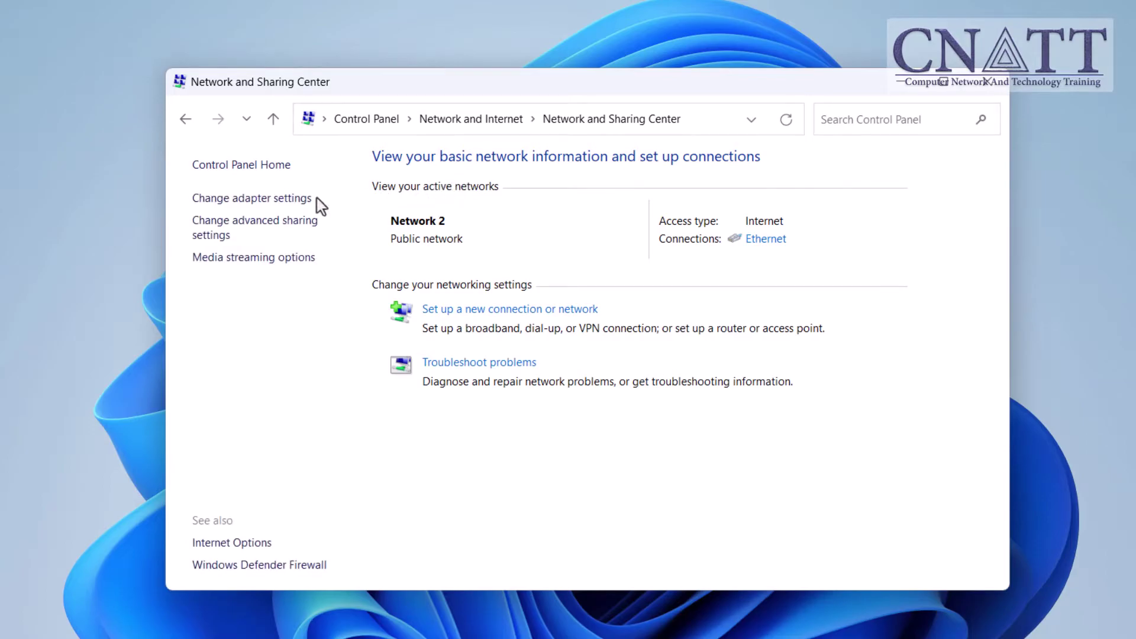
pyautogui.click(297, 201)
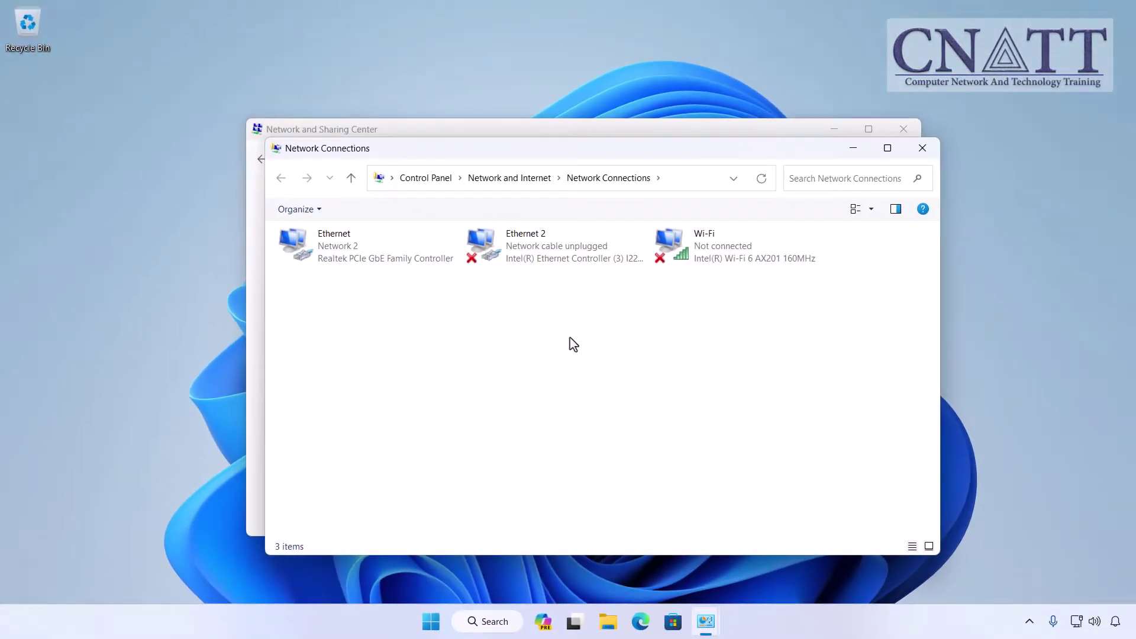
# - Close both Control Panel windows and reopen Network Connections by running ncpa.cpl
pyautogui.click(923, 148)
pyautogui.click(903, 129)
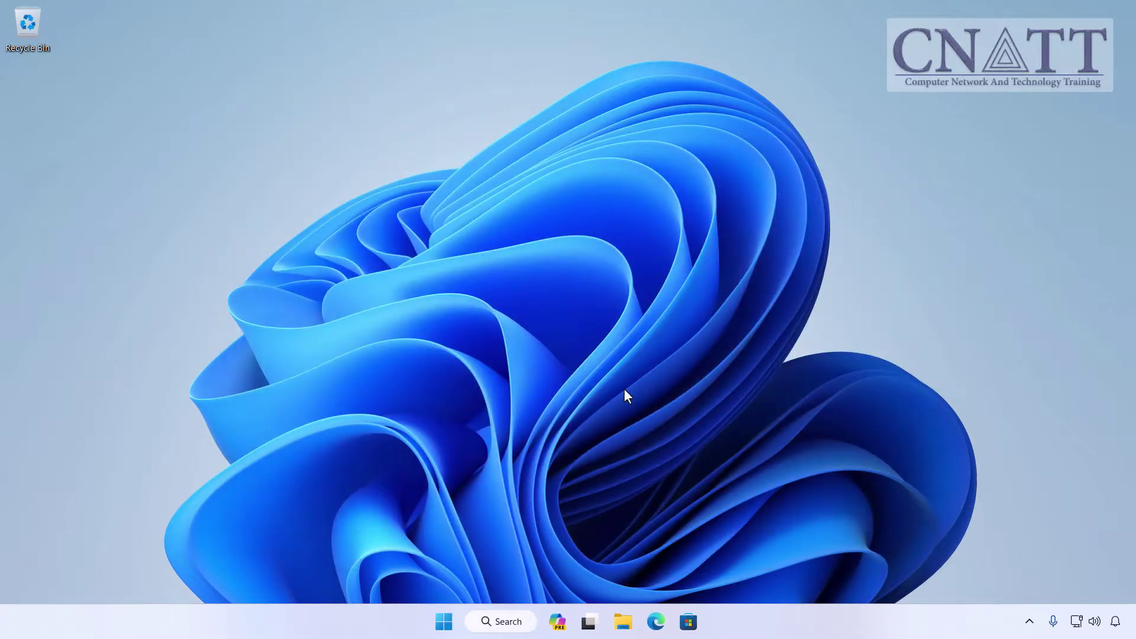
pyautogui.rightClick(445, 633)
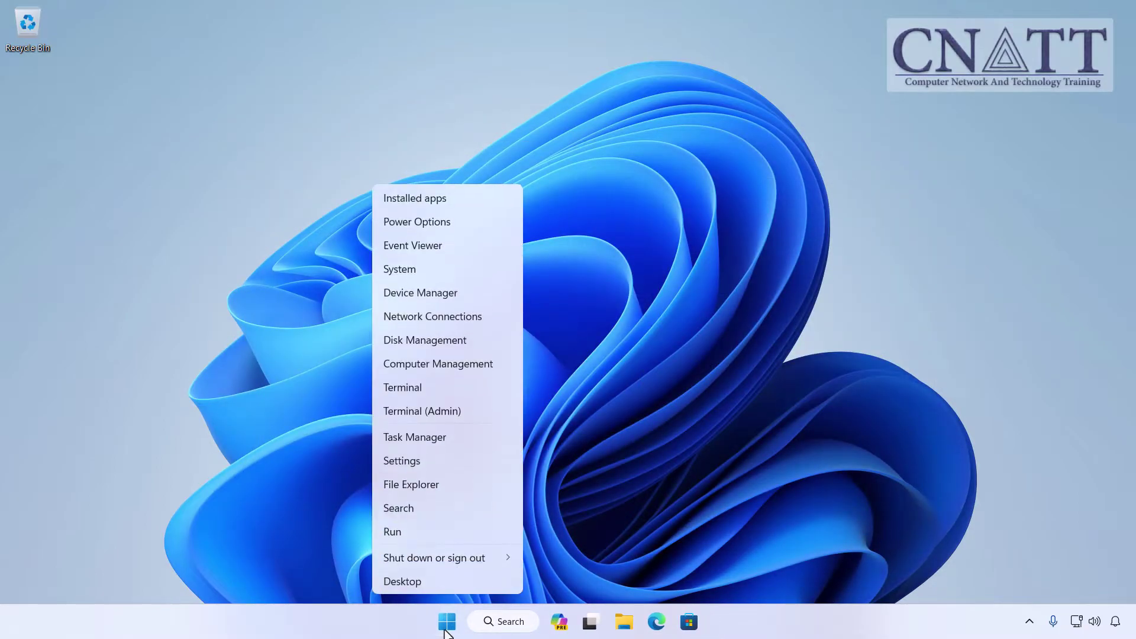
pyautogui.click(495, 534)
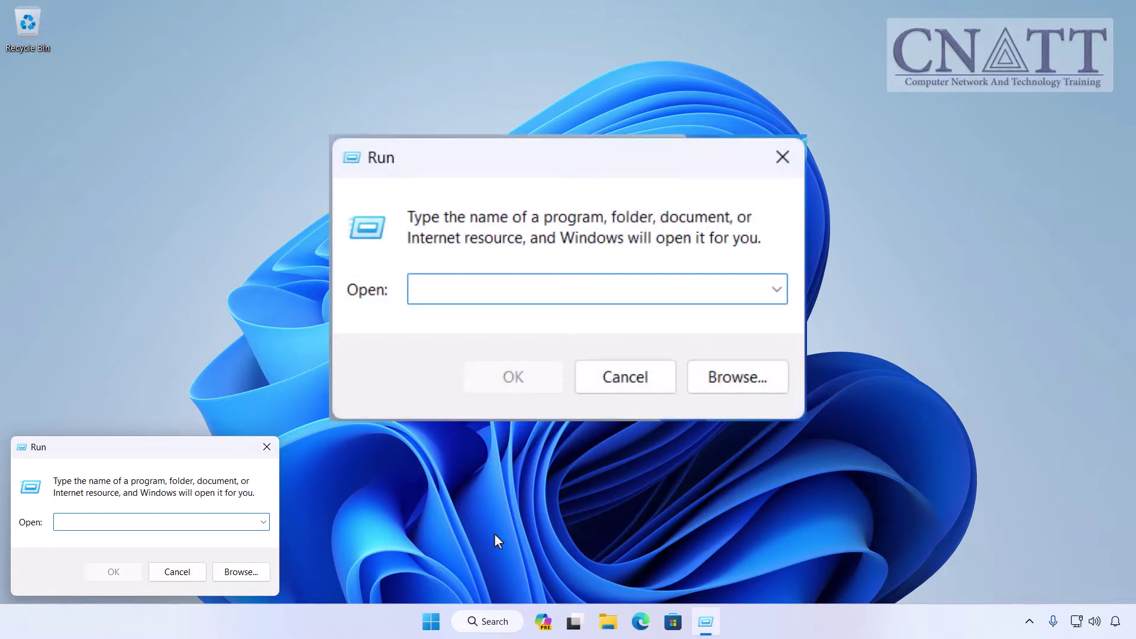
pyautogui.write('ncpa.cpl')
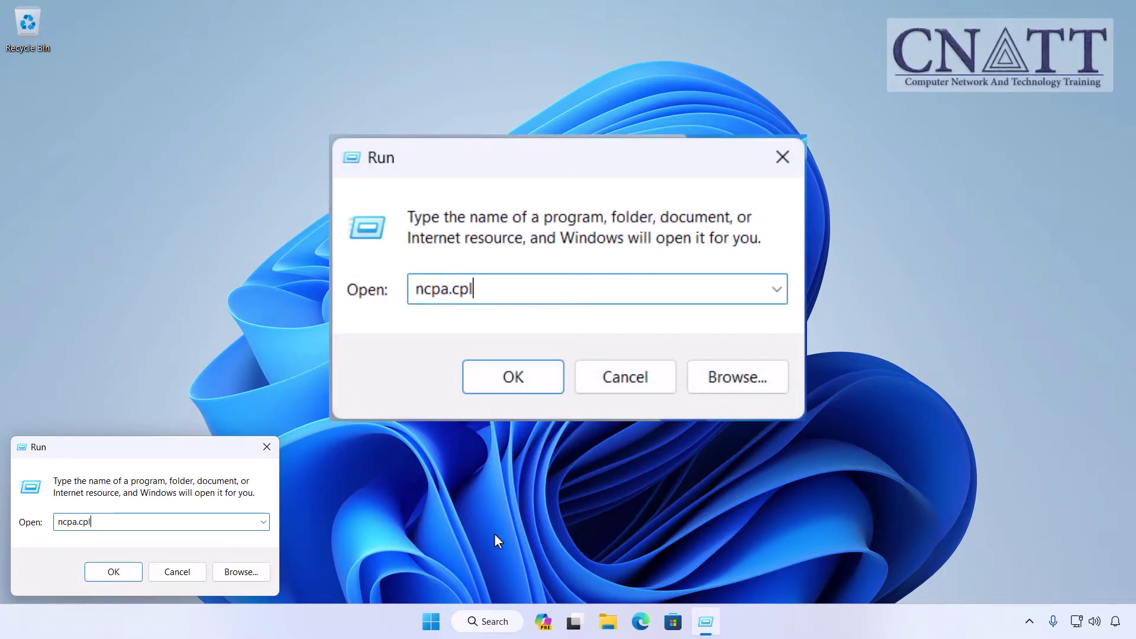
pyautogui.press('Return')
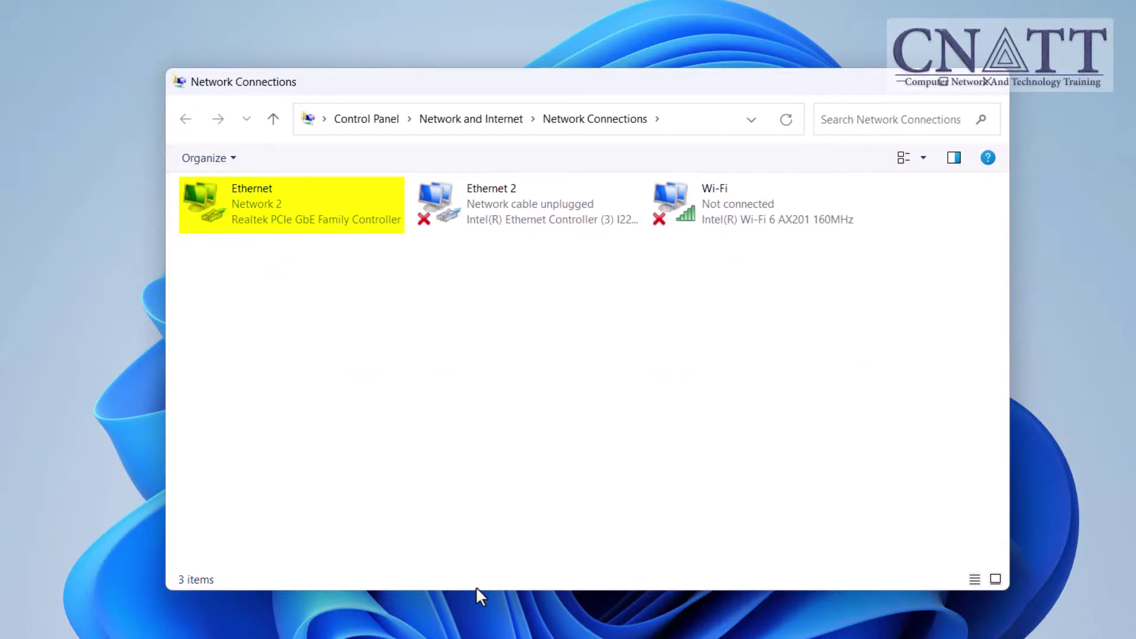
# - Check the Ethernet adapter's TCP/IPv6 properties, confirming addresses are obtained automatically
pyautogui.rightClick(248, 221)
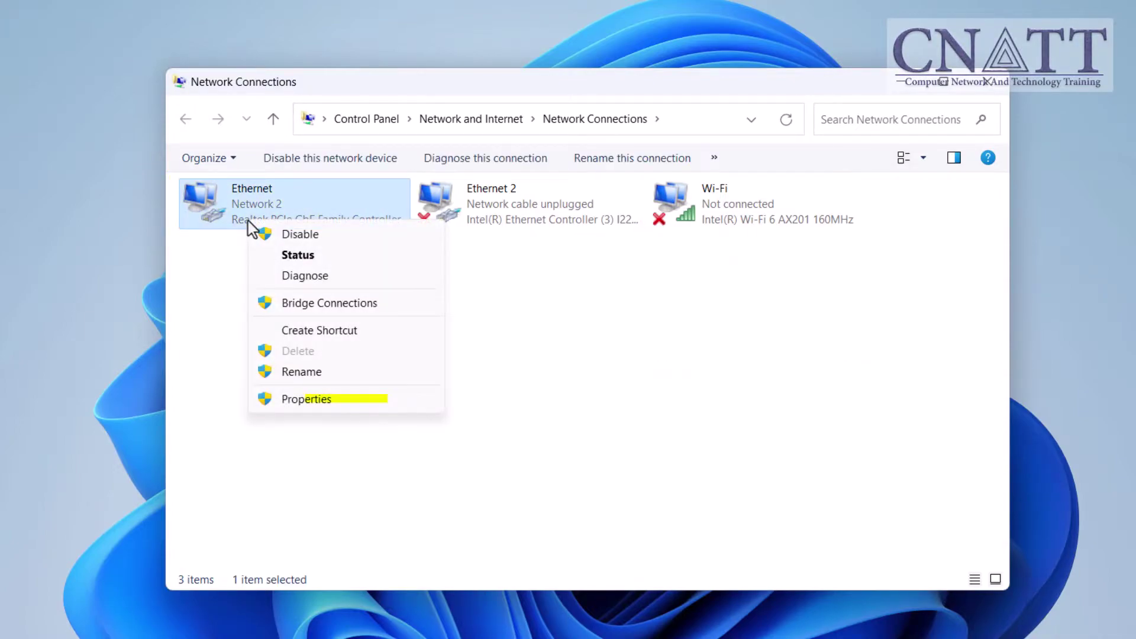
pyautogui.click(403, 403)
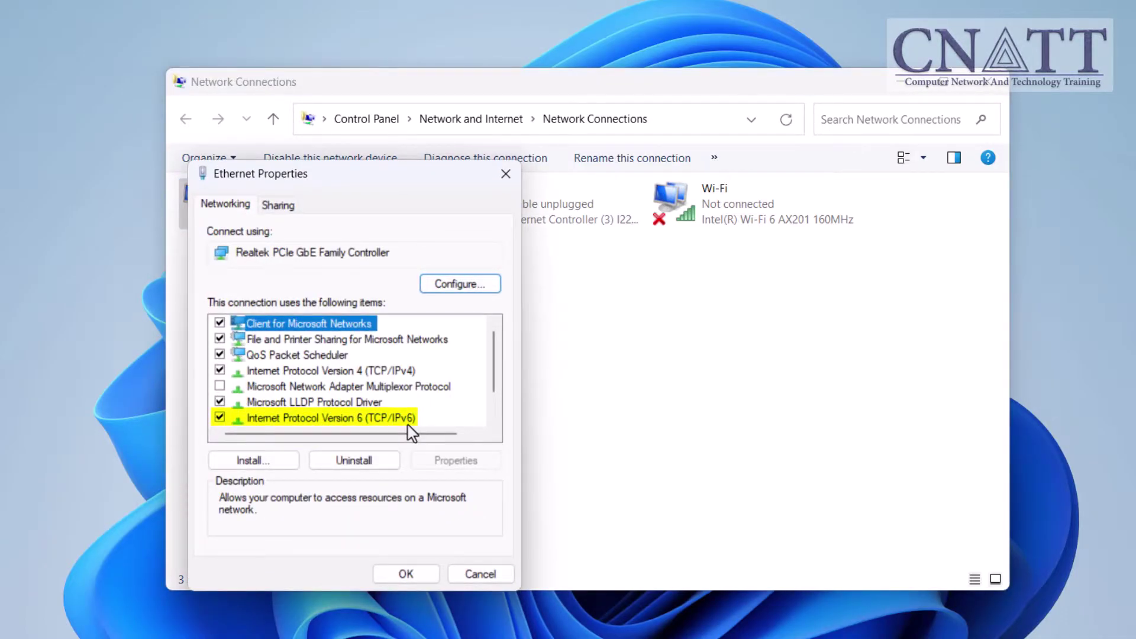
pyautogui.click(408, 424)
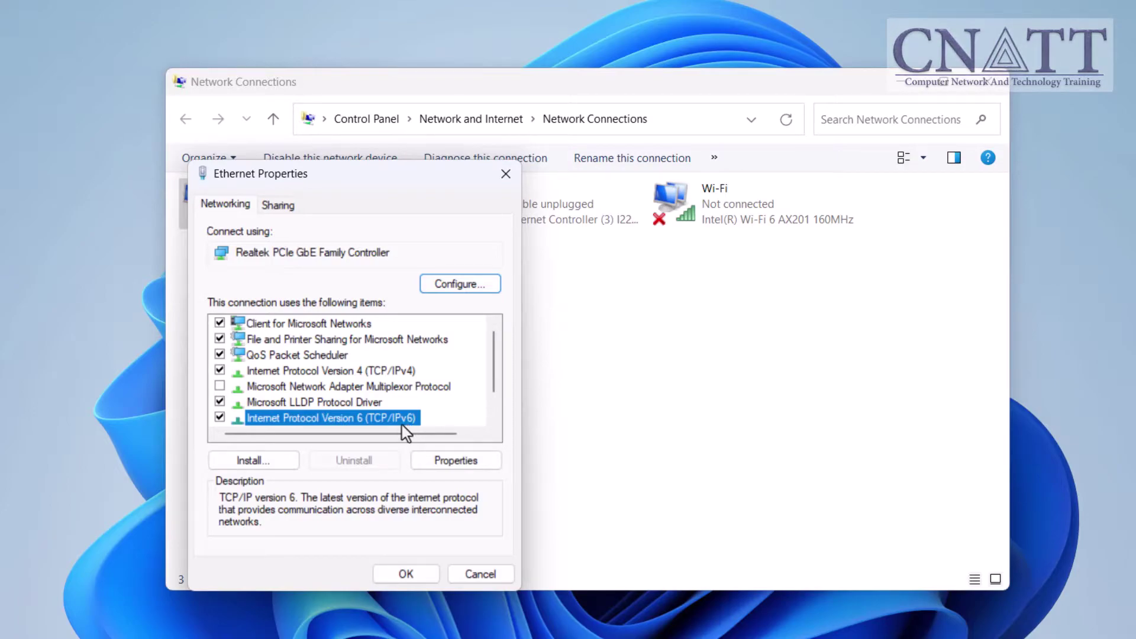
pyautogui.click(457, 461)
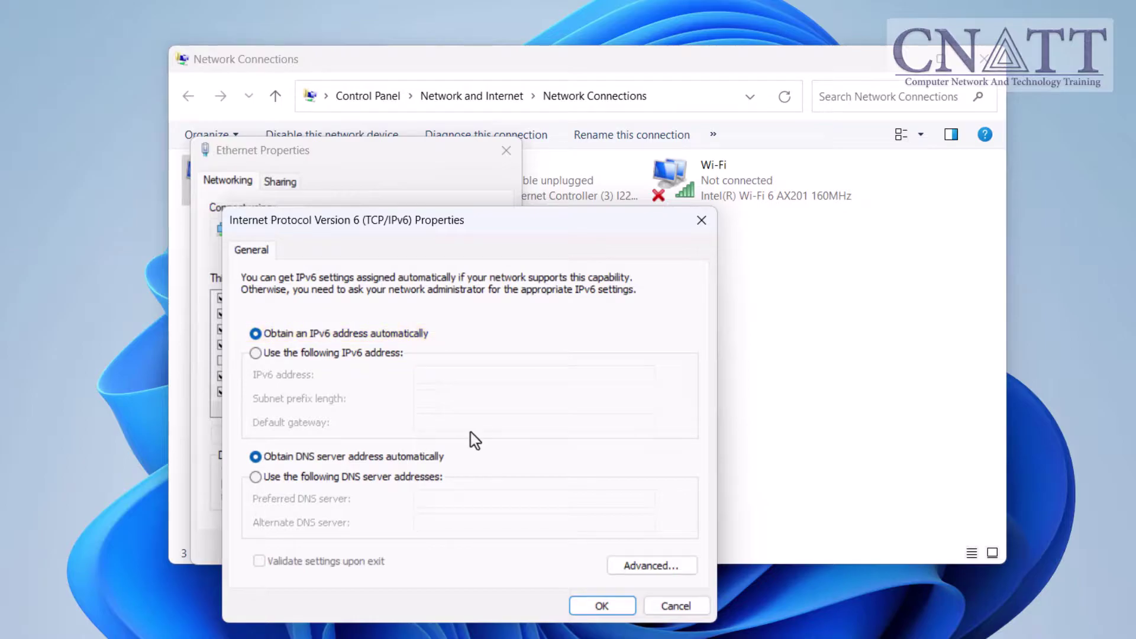
pyautogui.click(701, 221)
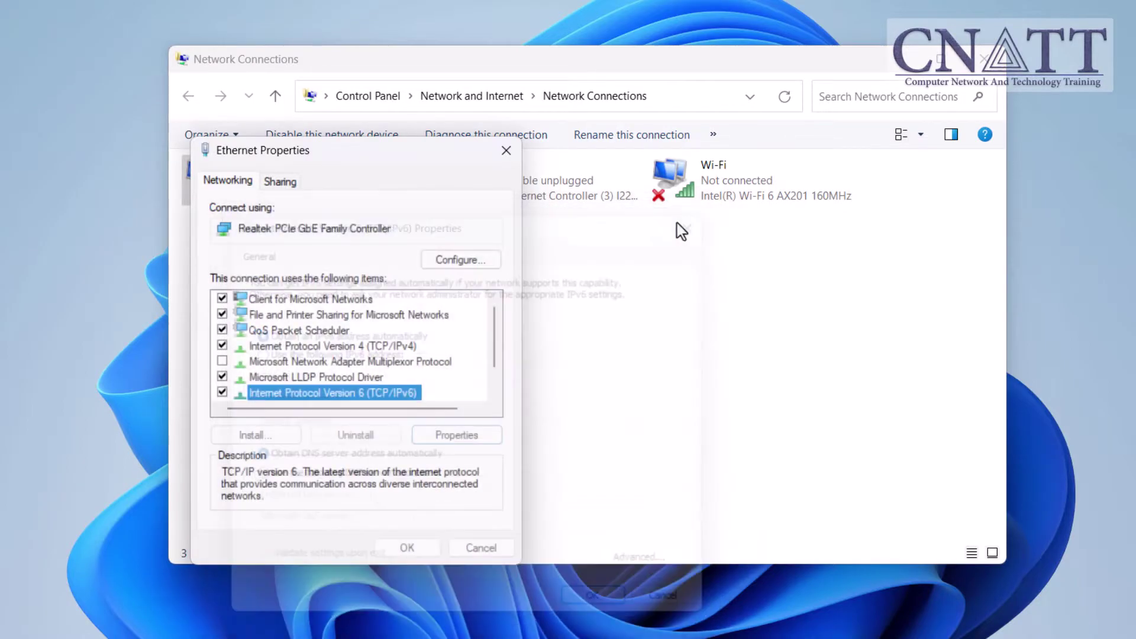
# - Close Ethernet Properties and scroll the Ethernet status details to its IPv6 address, gateway and DNS entries
pyautogui.click(518, 148)
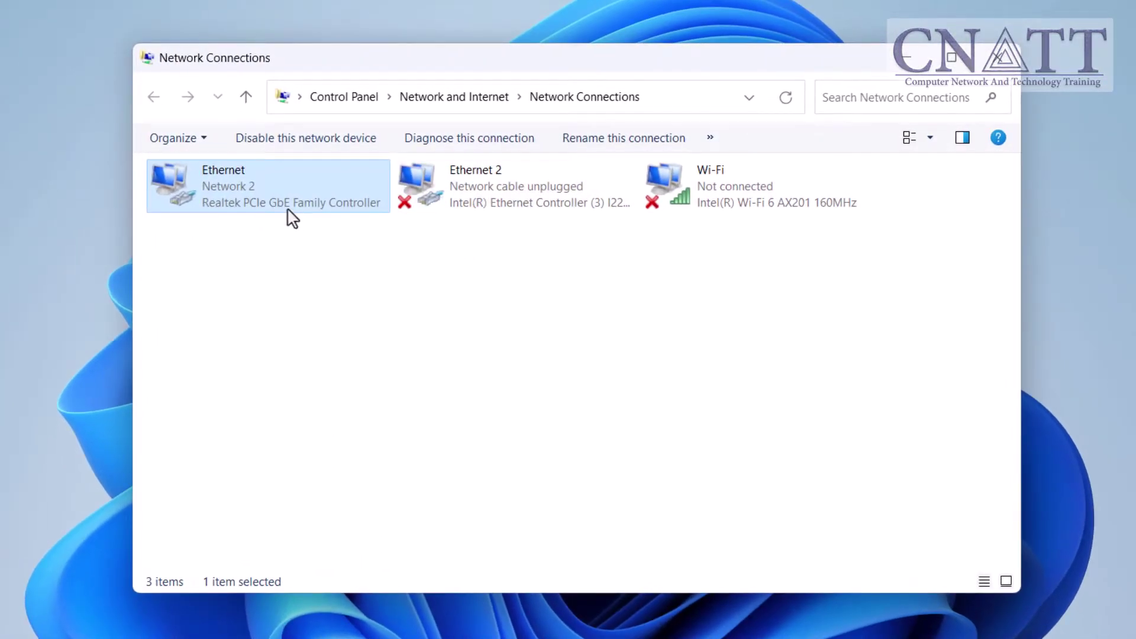
pyautogui.rightClick(287, 209)
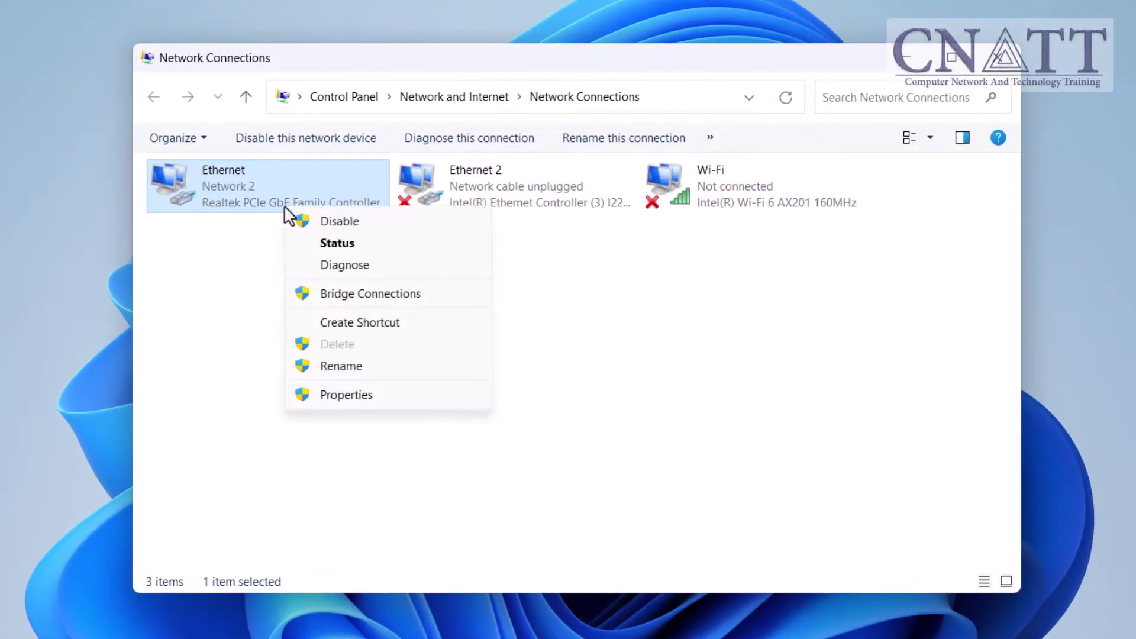
pyautogui.click(404, 253)
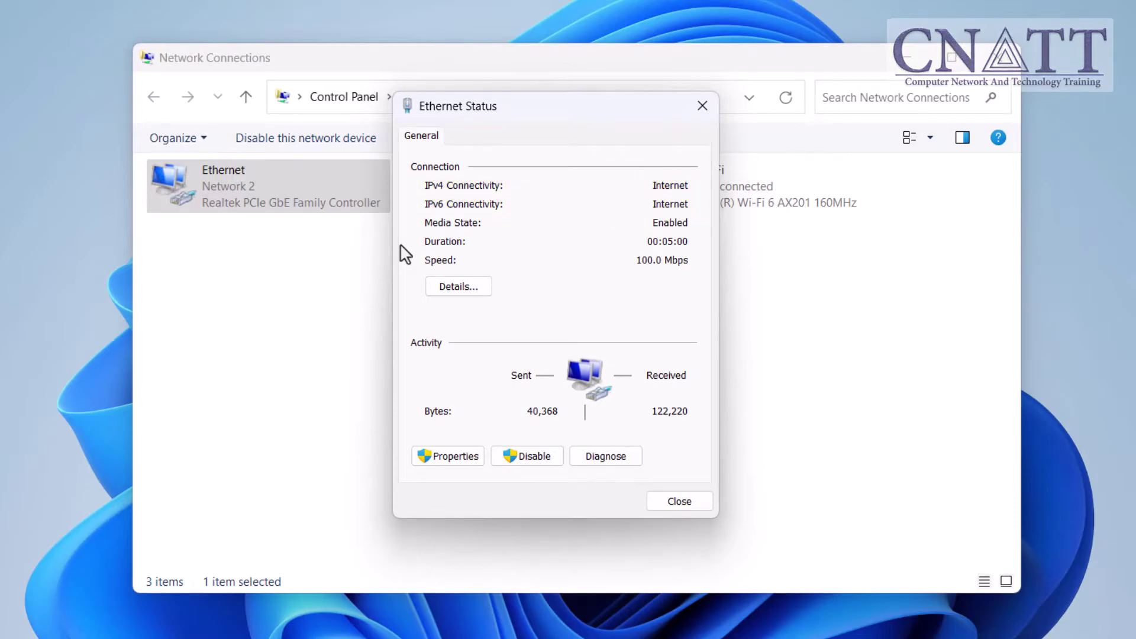
pyautogui.click(472, 293)
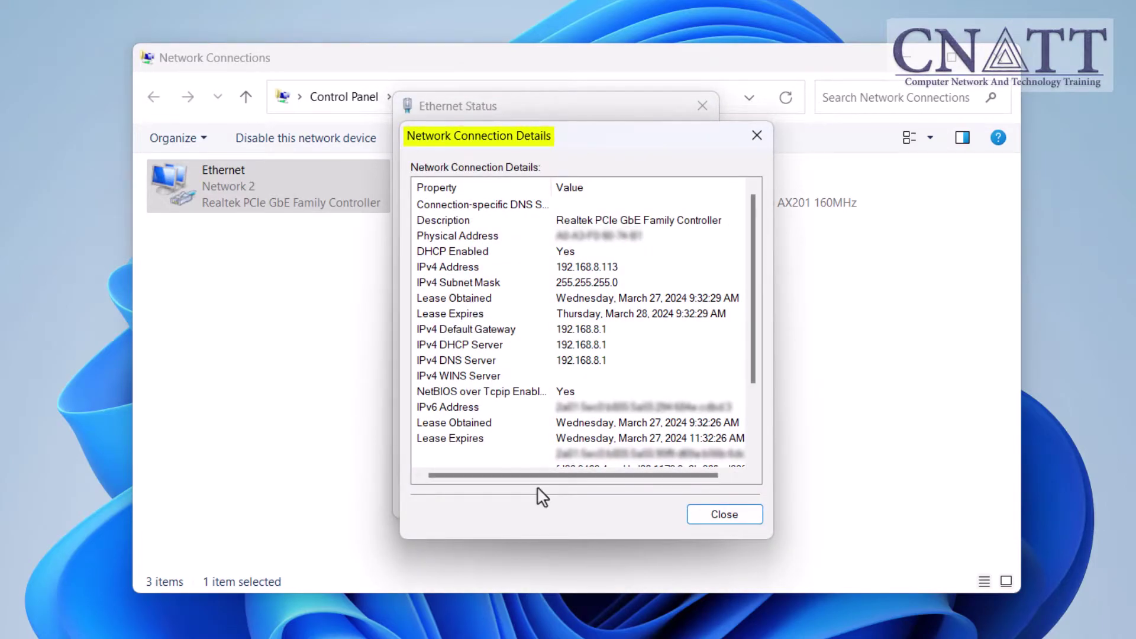
pyautogui.moveTo(750, 342); pyautogui.dragTo(756, 457)
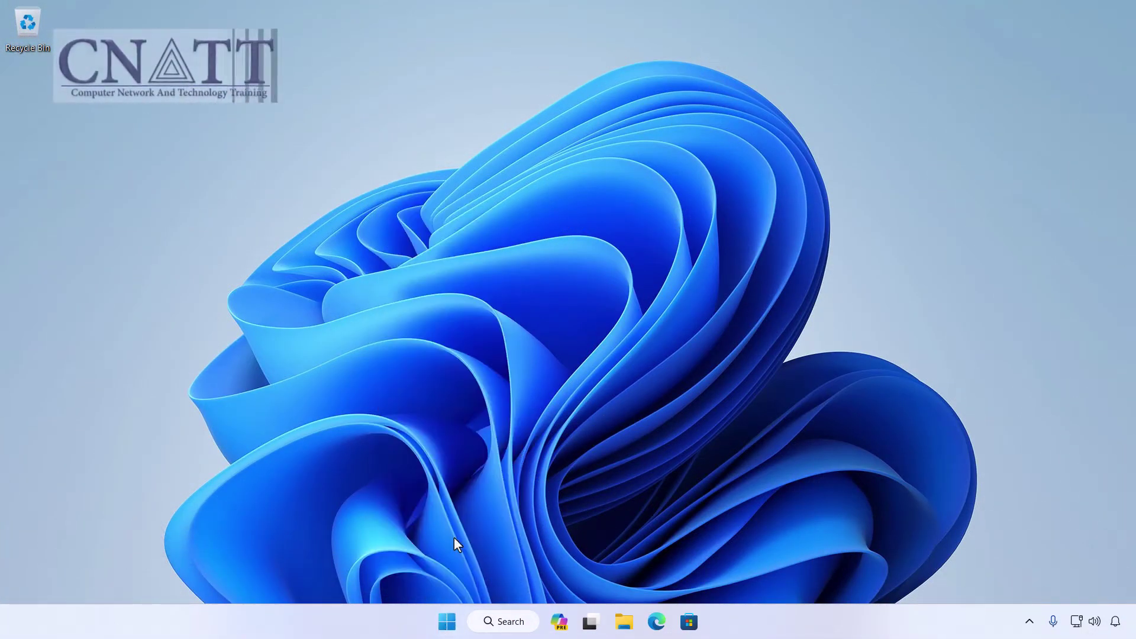
# - Reopen Network Connections, then launch Command Prompt by searching cmd from Start
pyautogui.press('super+r')
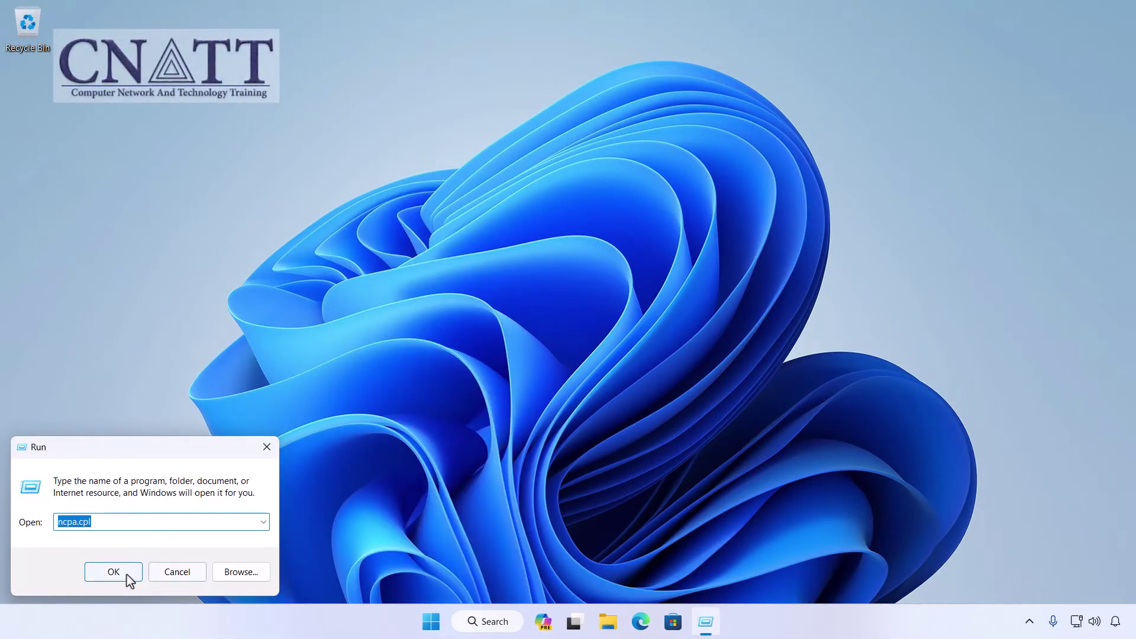
pyautogui.click(127, 577)
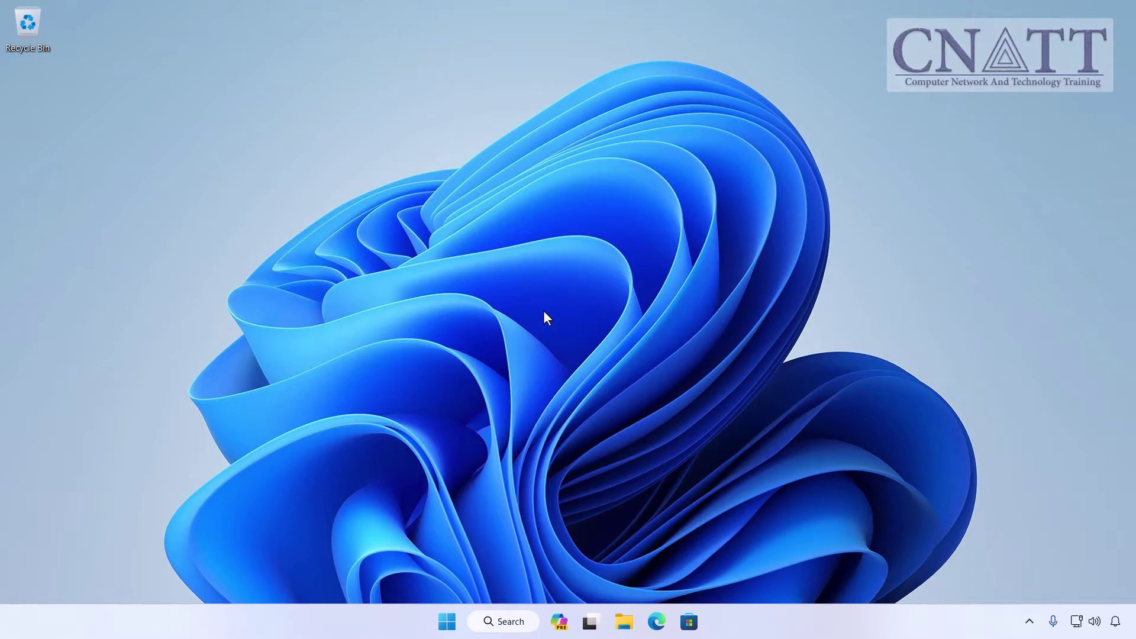
pyautogui.click(447, 622)
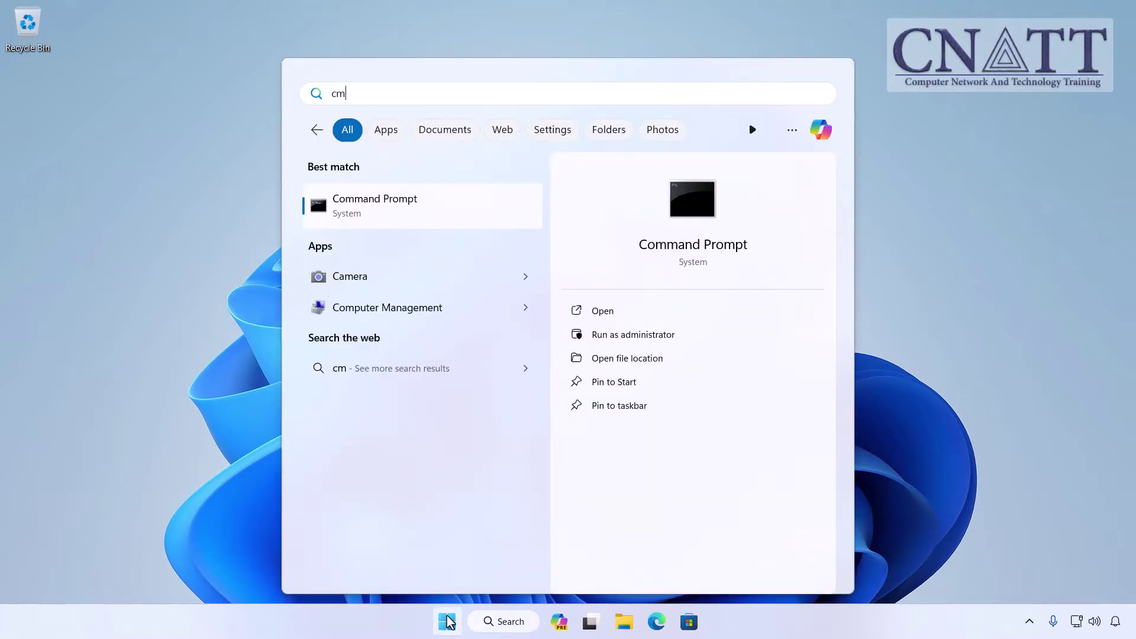
pyautogui.write('d')
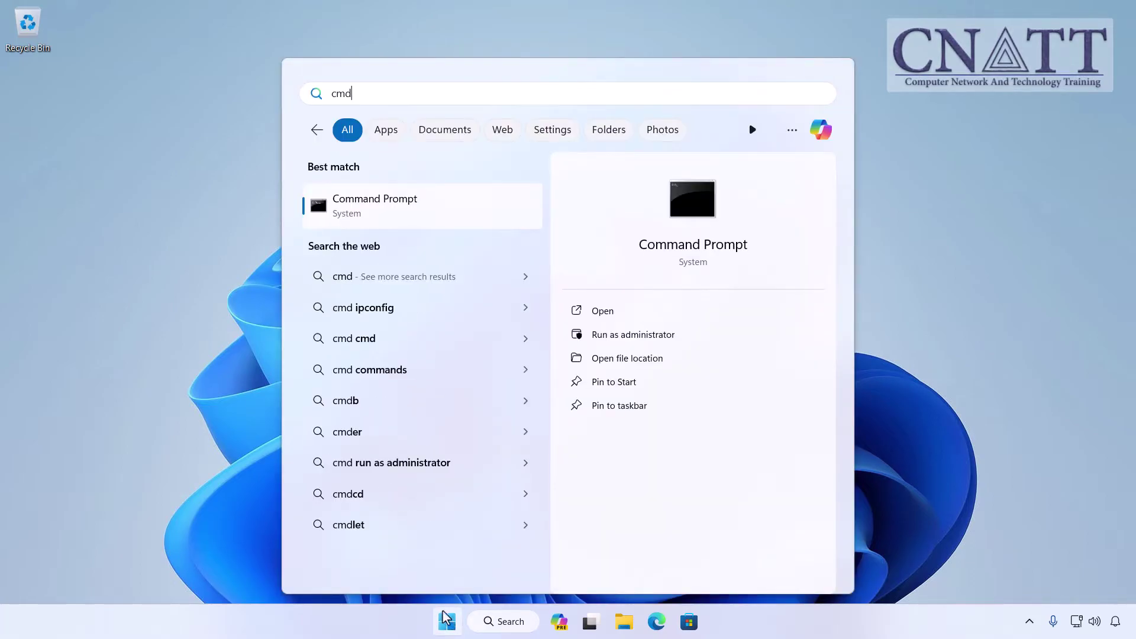
pyautogui.click(454, 220)
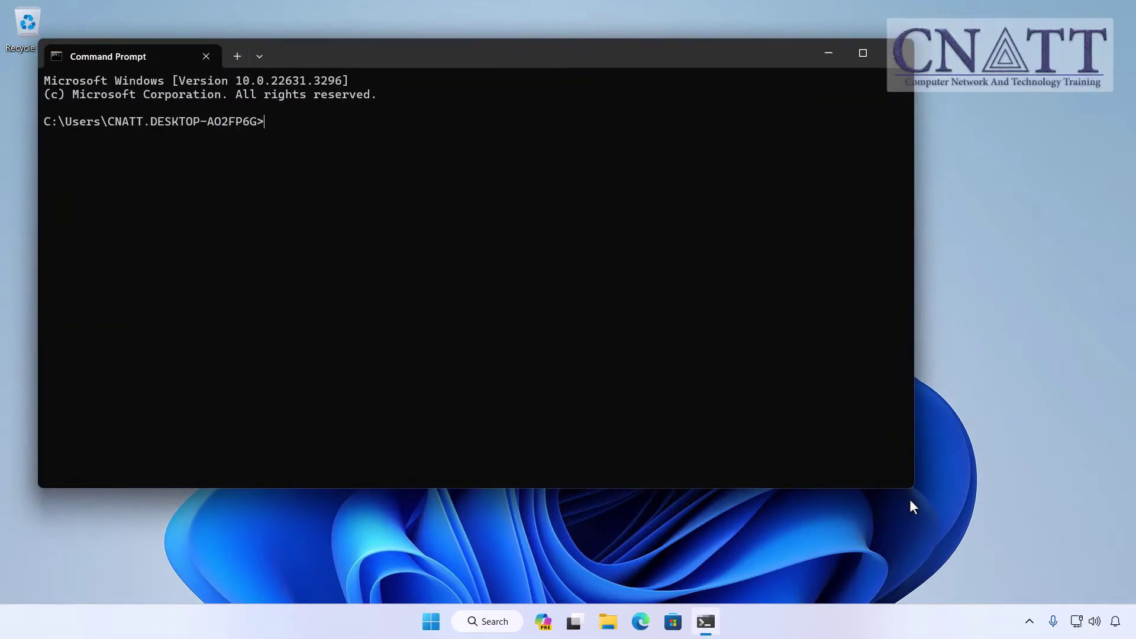
# - Shrink the window and run ping google.com and ping -6 google.com, both replying from 2001:4860:4802:32::78
pyautogui.moveTo(913, 487); pyautogui.dragTo(601, 558)
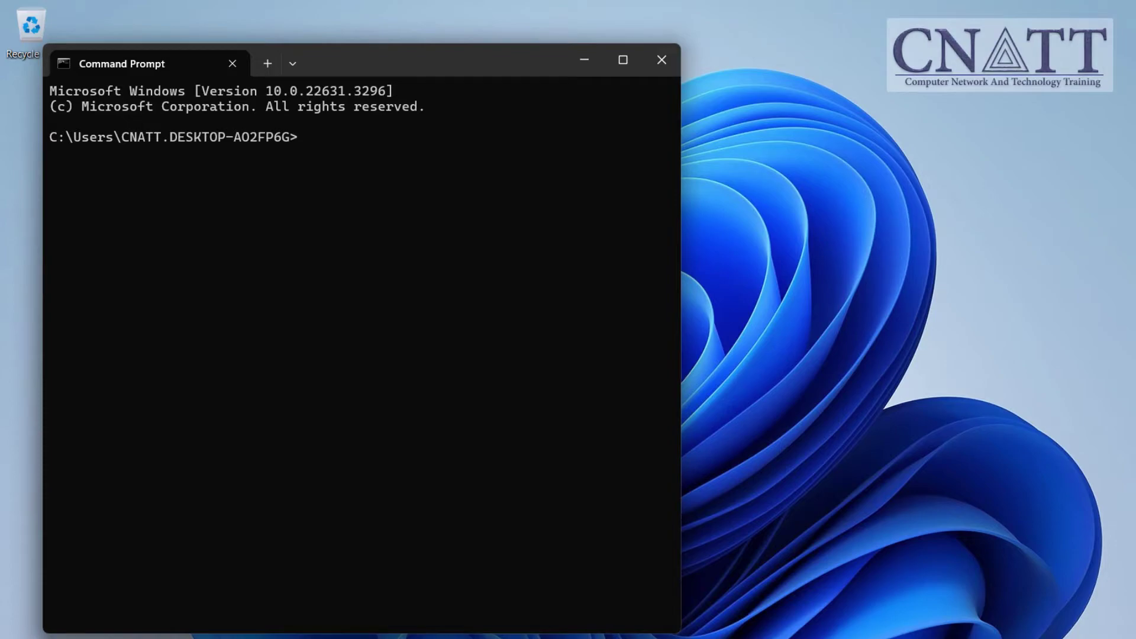
pyautogui.write('ping ')
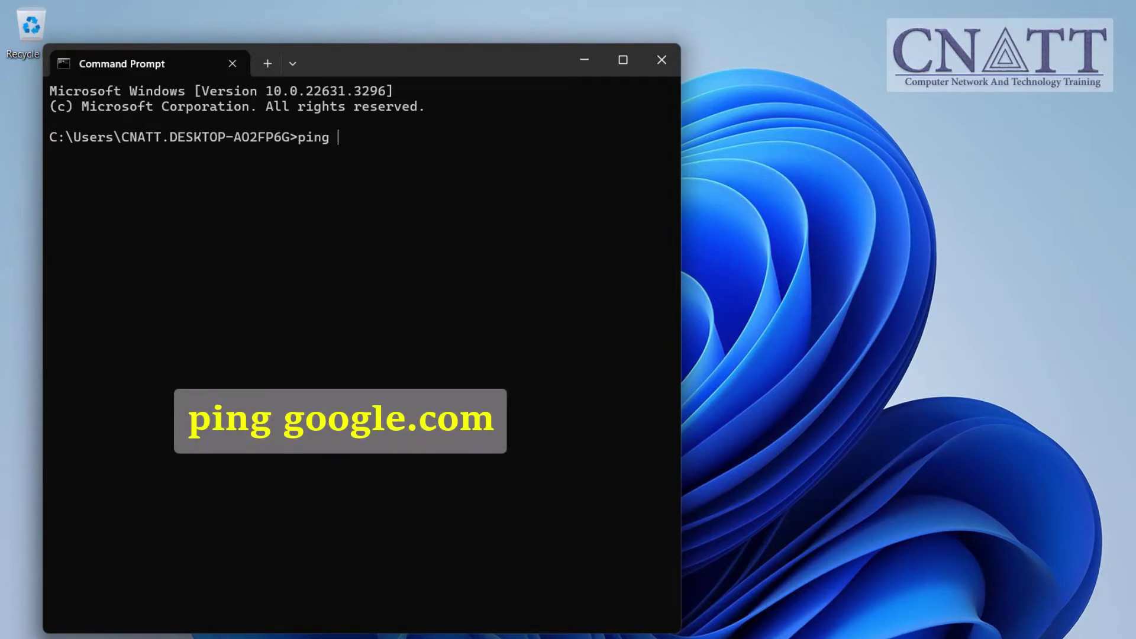
pyautogui.write('google.com')
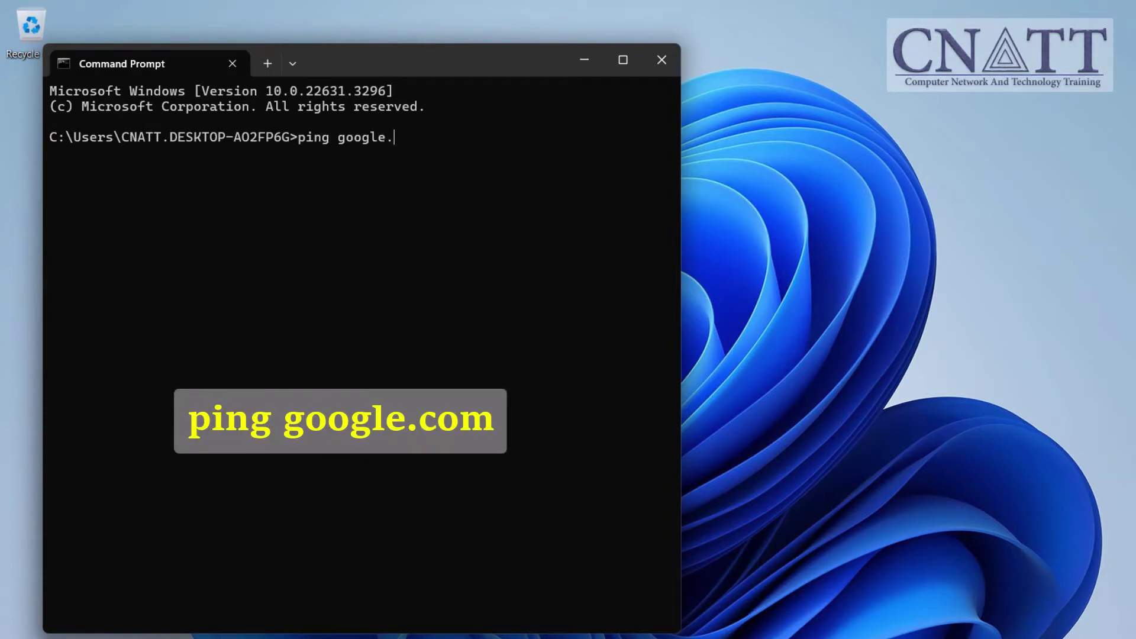
pyautogui.press('Return')
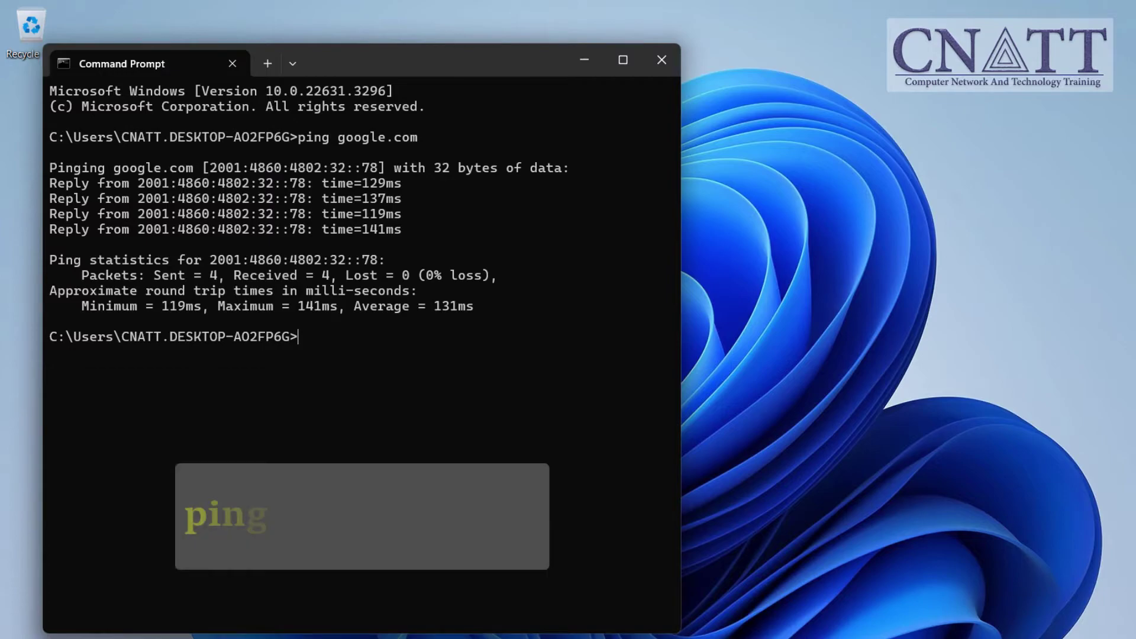
pyautogui.write('ping -6 g')
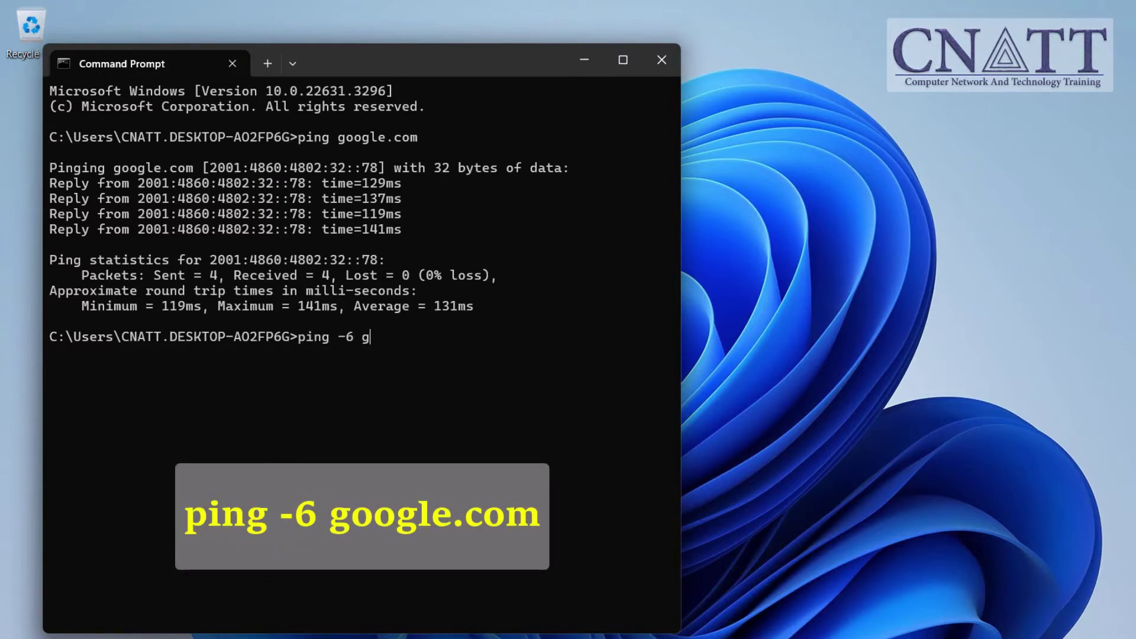
pyautogui.write('oogle.com')
pyautogui.press('Return')
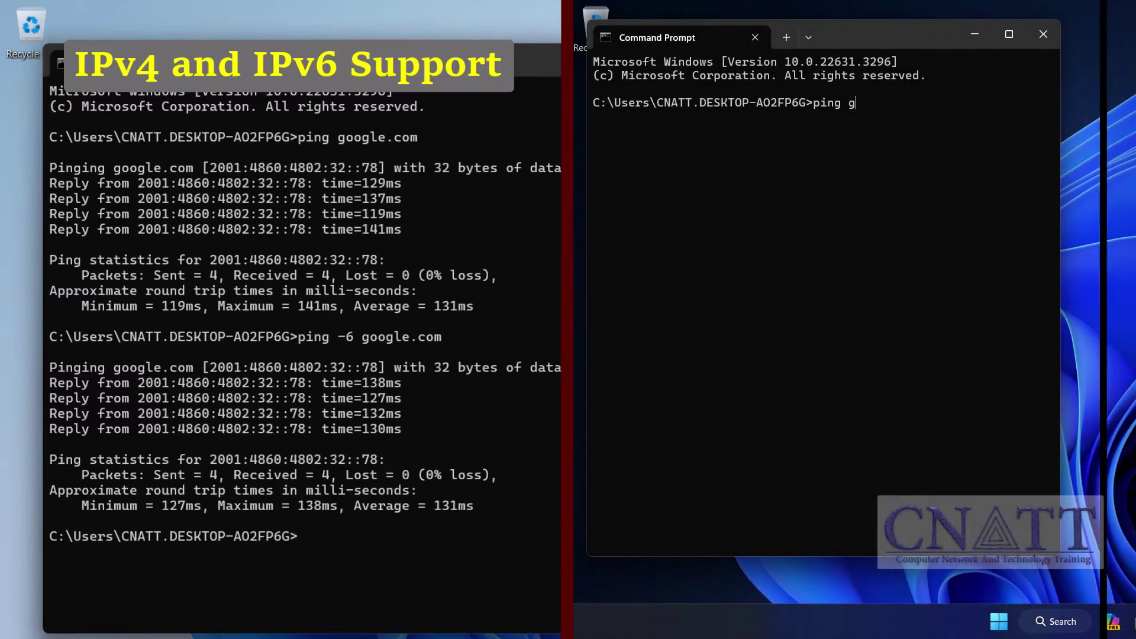
# - Run ping google.com on the IPv4-only machine, getting replies from 142.250.184.238
pyautogui.write('oogle.com')
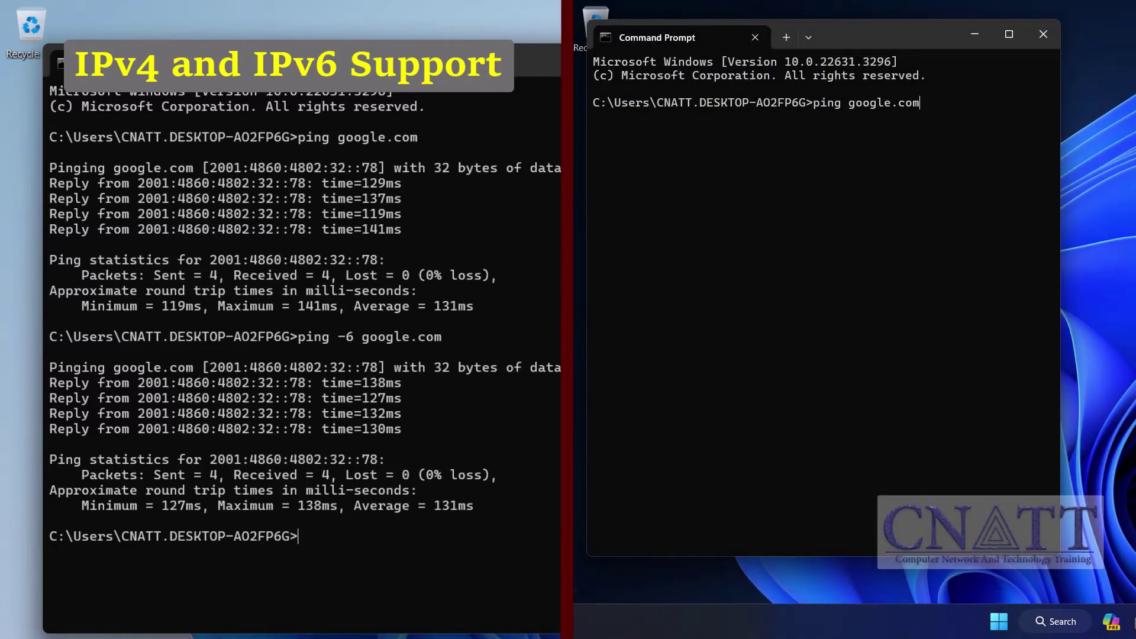
pyautogui.press('Return')
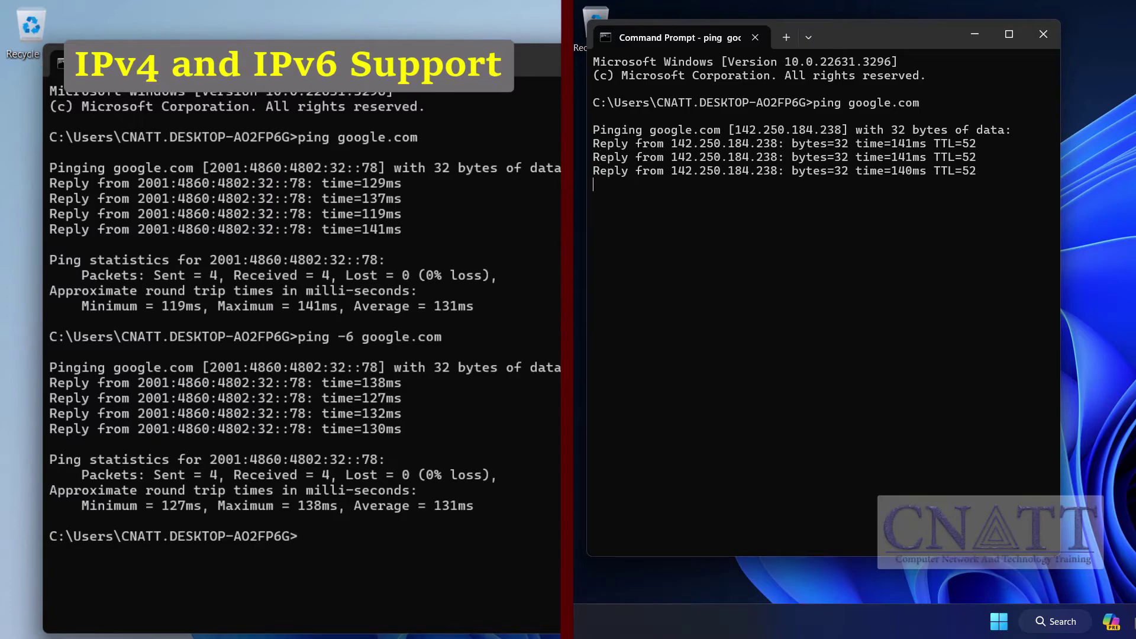
pyautogui.write('pi')
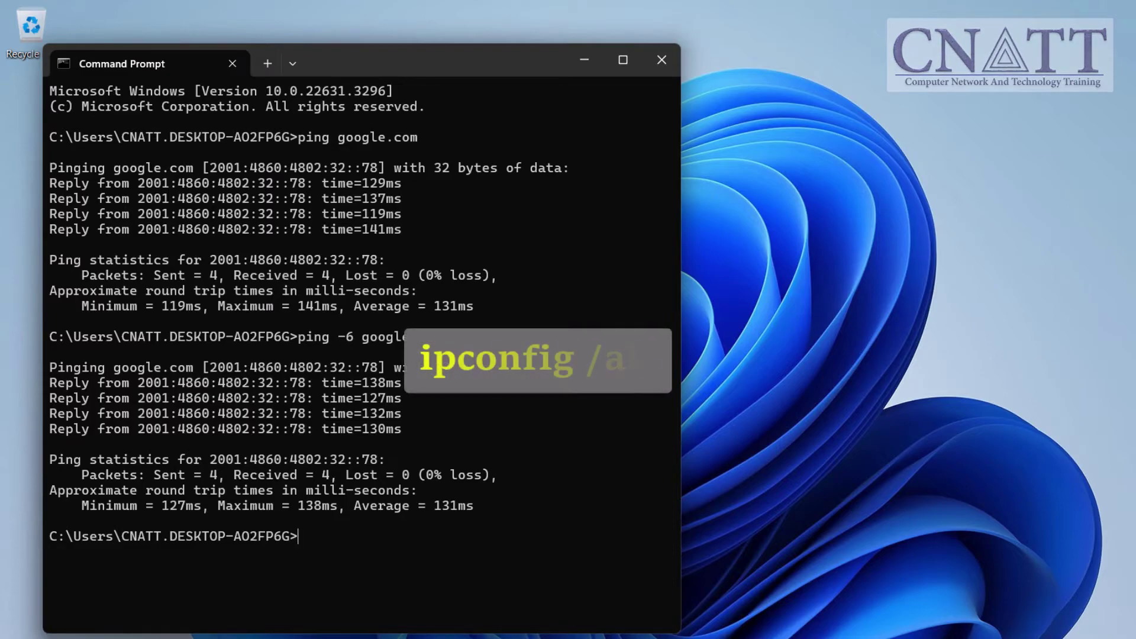
# - Run ipconfig /all to list every adapter's configuration including IPv6 addresses
pyautogui.write('ipconfig /all')
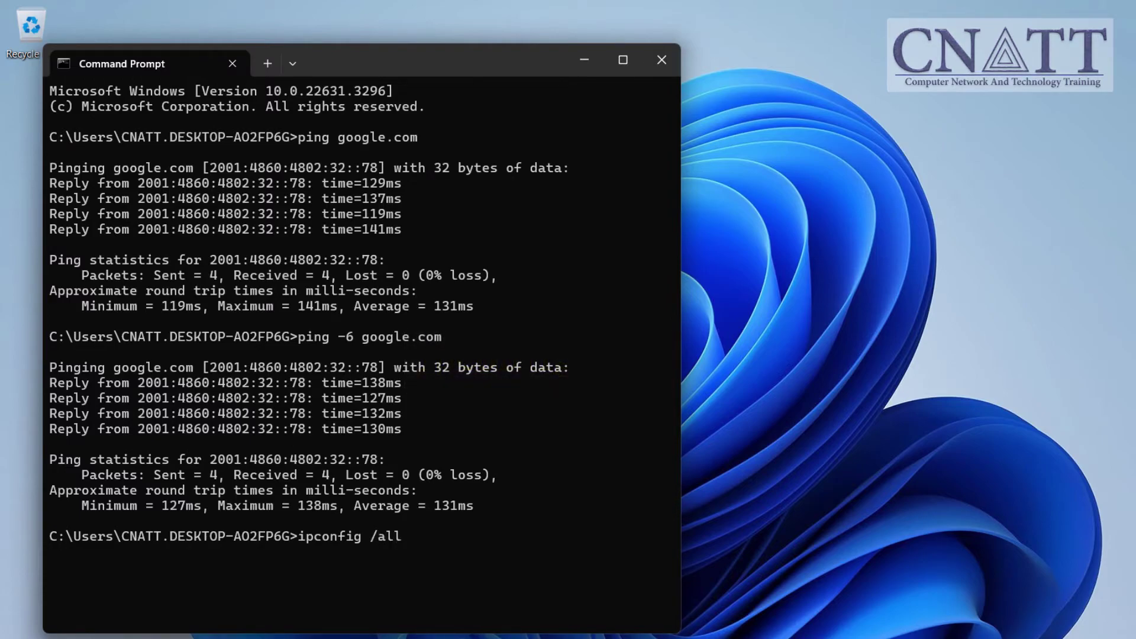
pyautogui.press('Return')
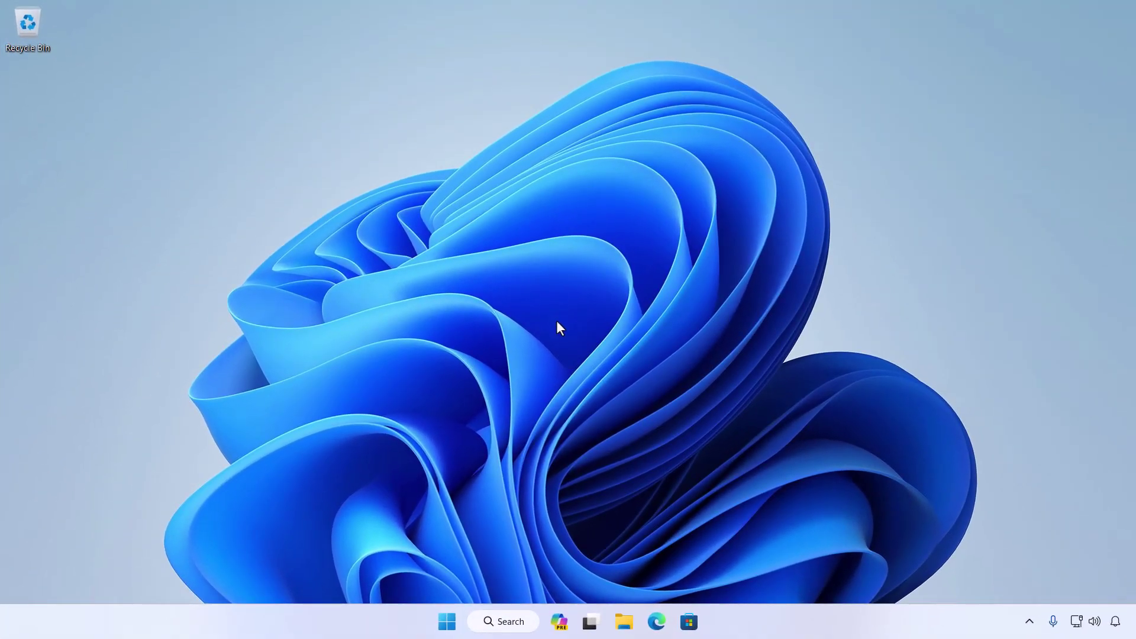
# - Start Edge from the taskbar and browse to ipv6.google.com
pyautogui.click(658, 626)
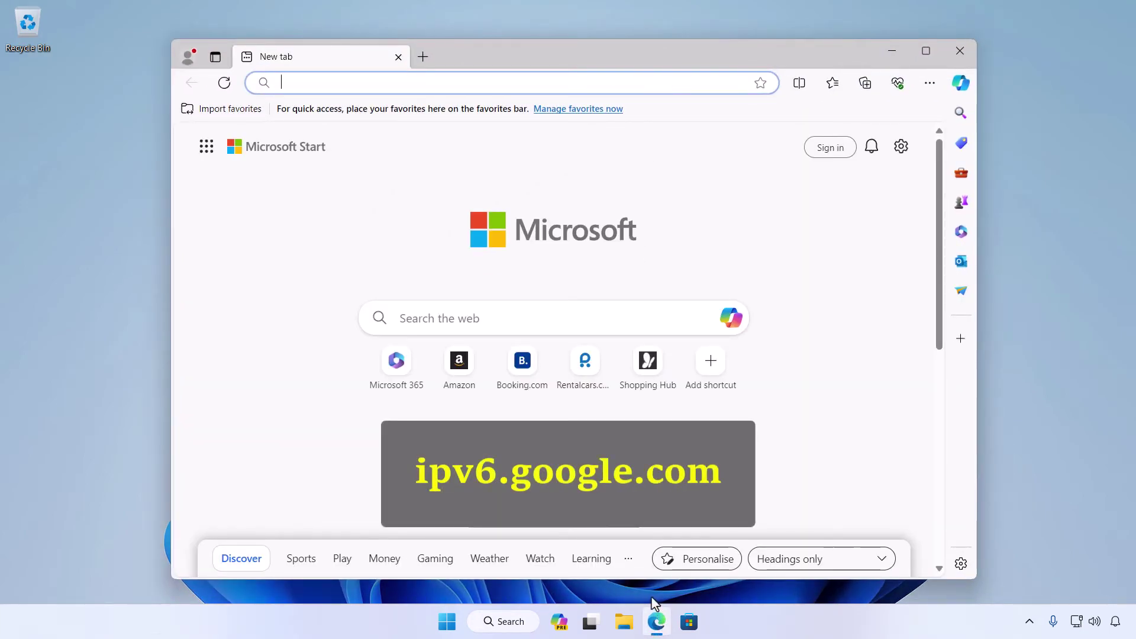
pyautogui.write('i')
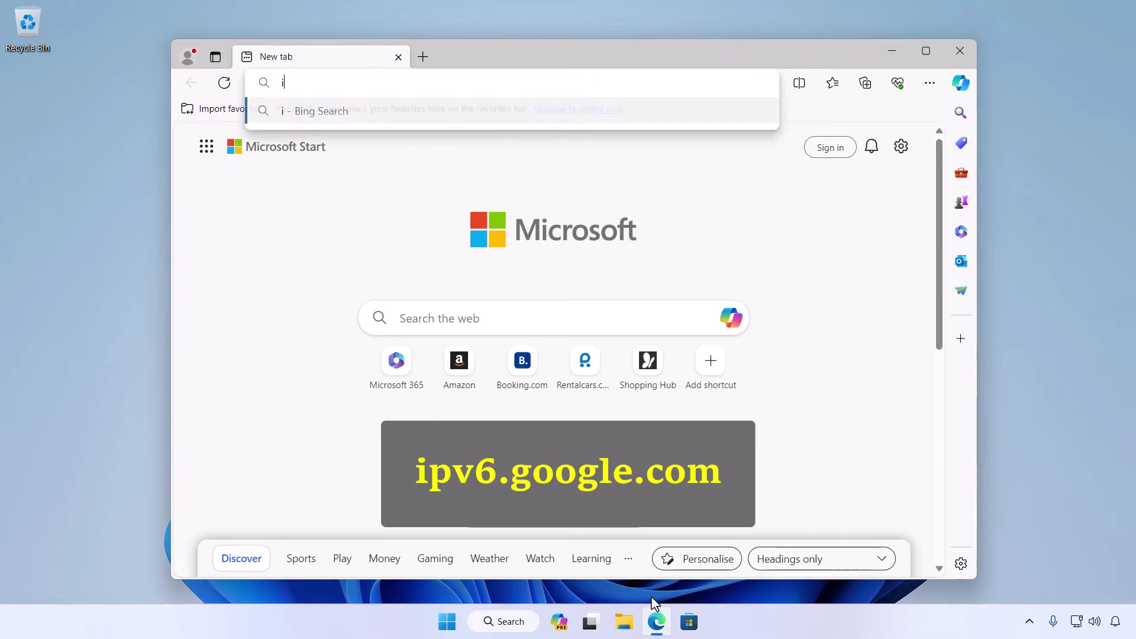
pyautogui.write('pv6.')
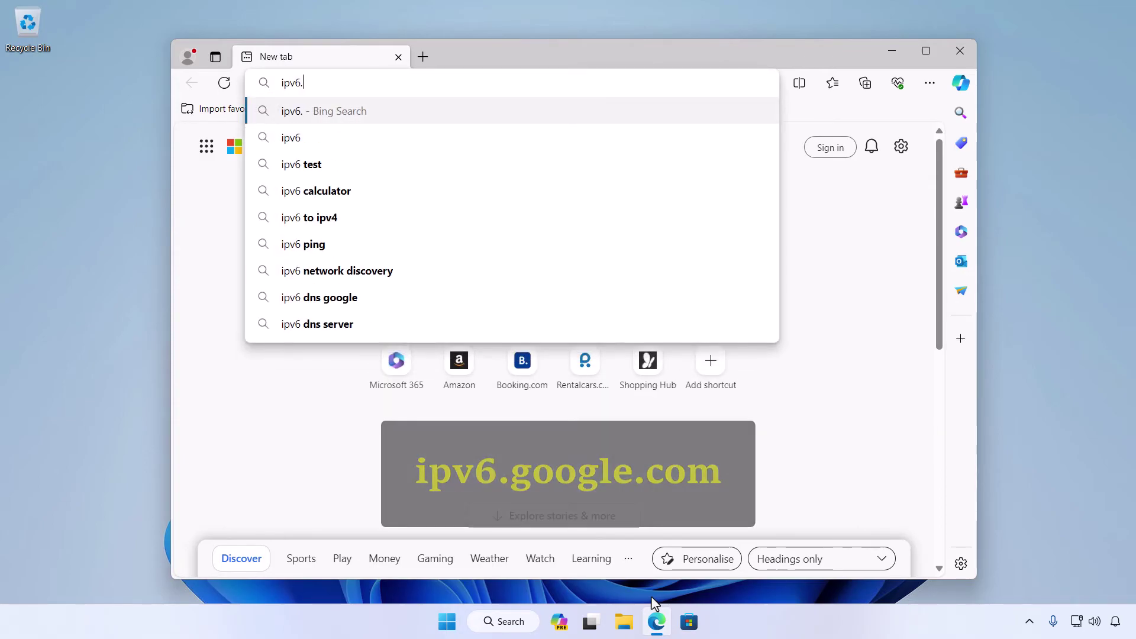
pyautogui.write('google.com')
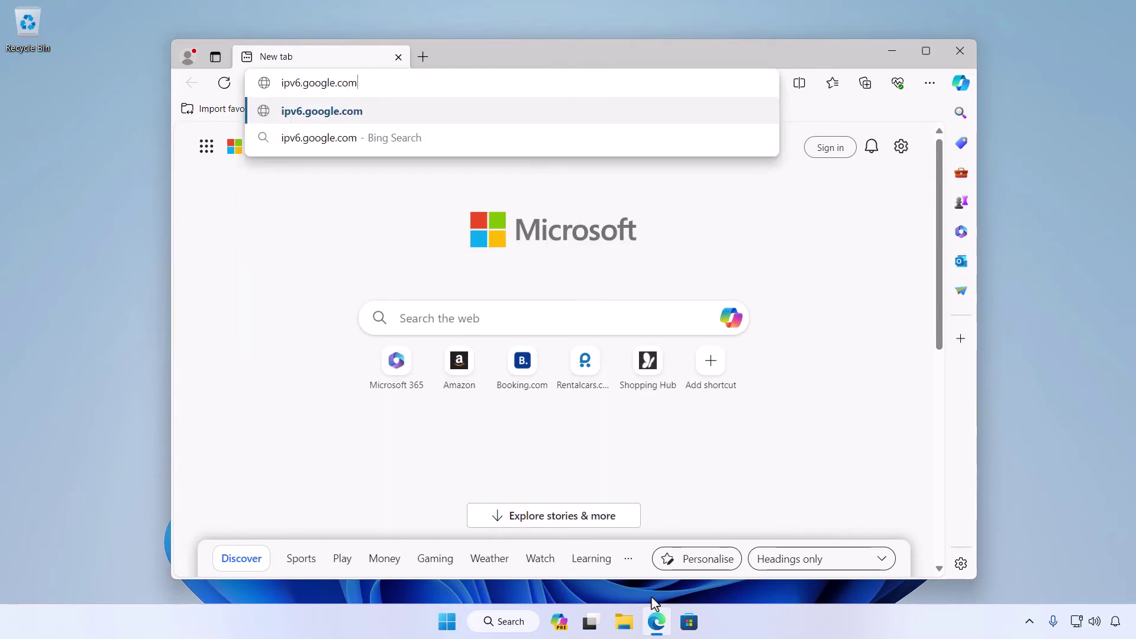
pyautogui.press('Return')
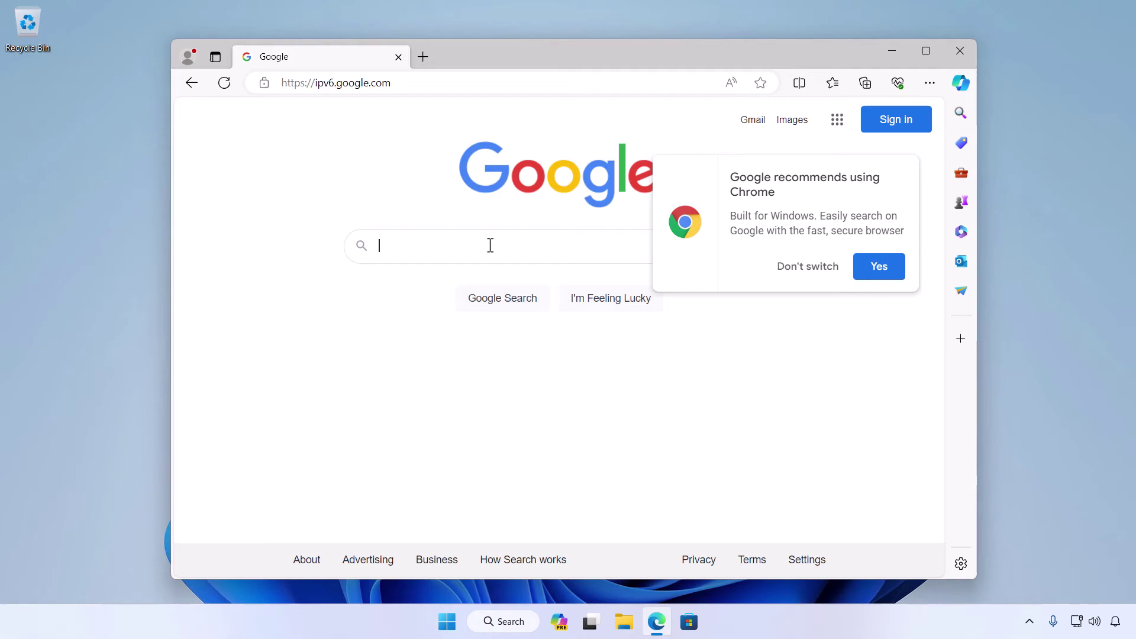
# - Load test-ipv6.com in a new tab, showing a 1/10 IPv6 readiness score, then add a blank tab
pyautogui.click(422, 58)
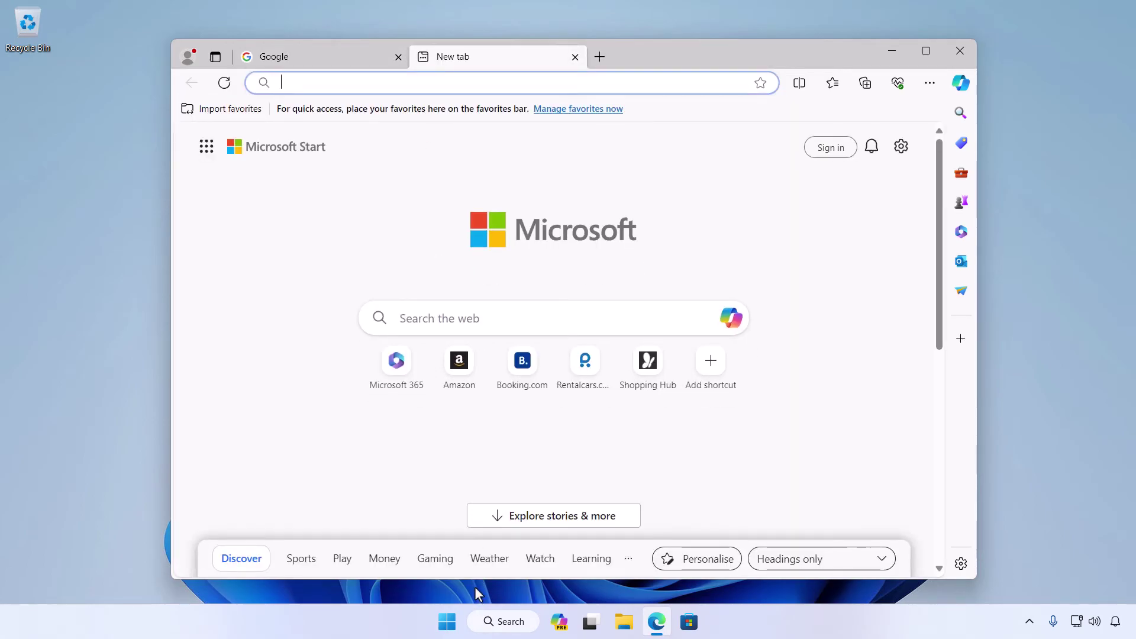
pyautogui.write('test-')
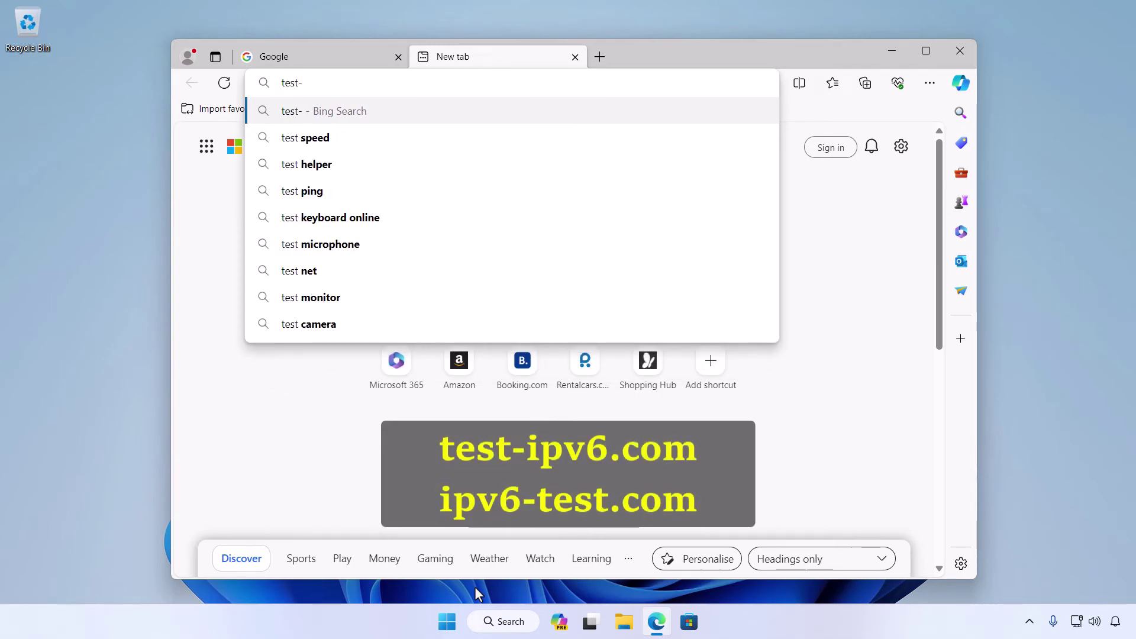
pyautogui.write('ipv6.com')
pyautogui.press('Return')
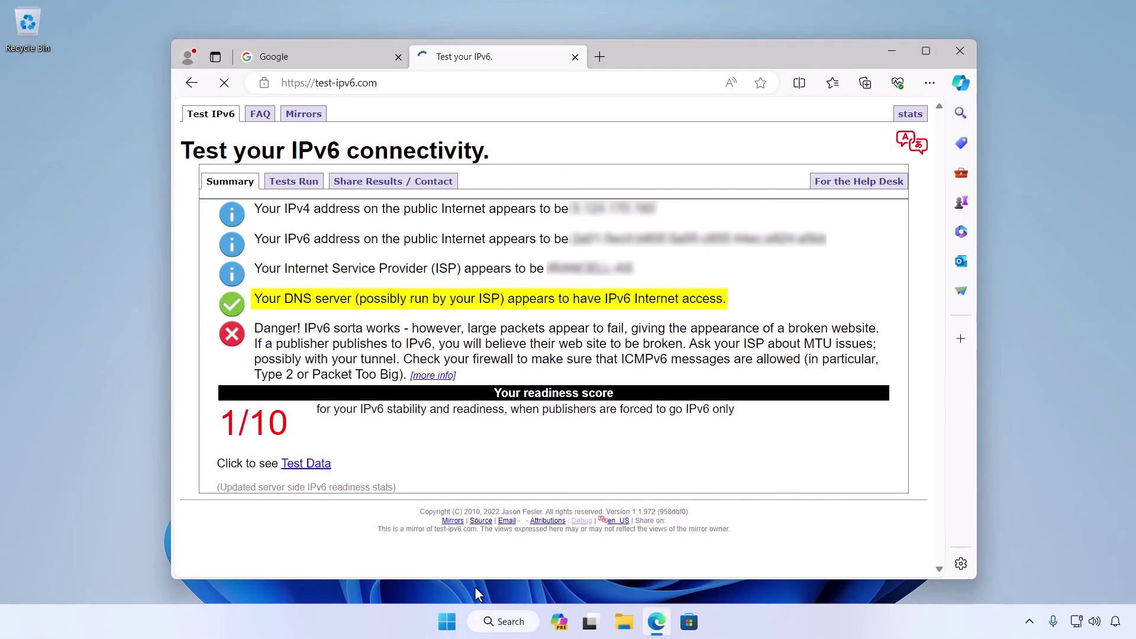
pyautogui.click(599, 57)
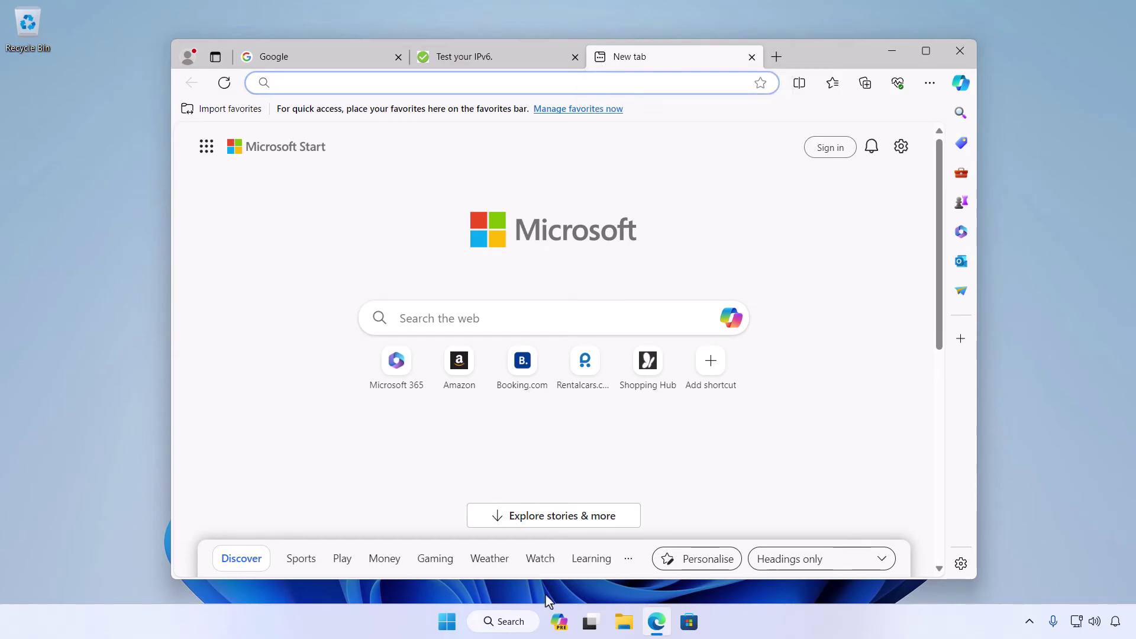
# - Load ipv6-test.com and scroll to its connectivity results showing IPv4 and IPv6 Supported
pyautogui.write('ipv6')
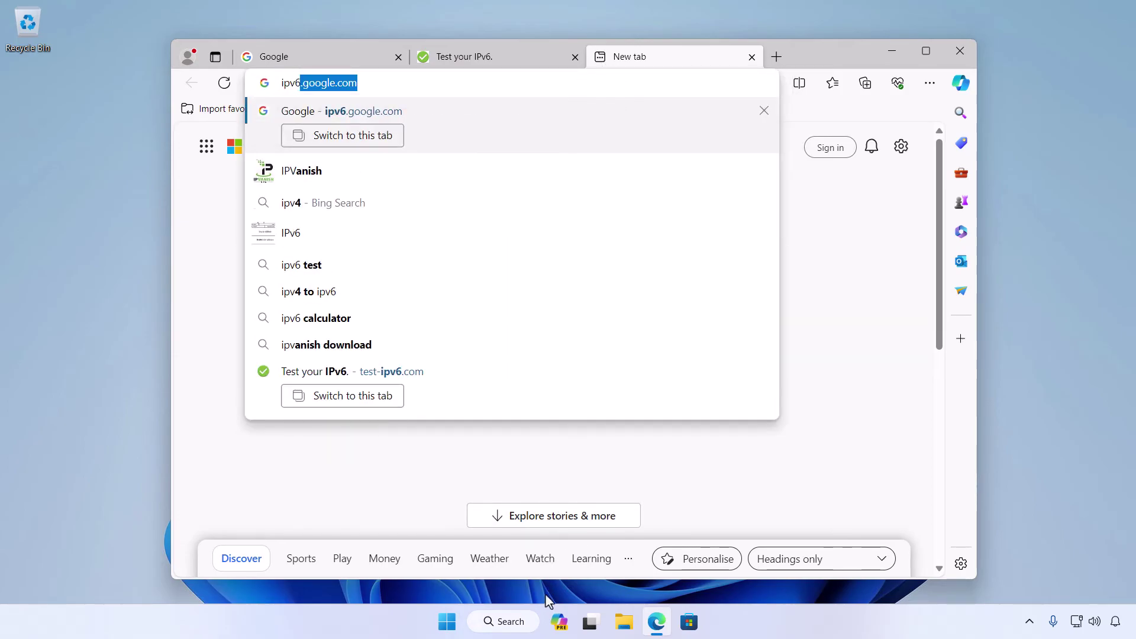
pyautogui.write('-test.com')
pyautogui.press('Return')
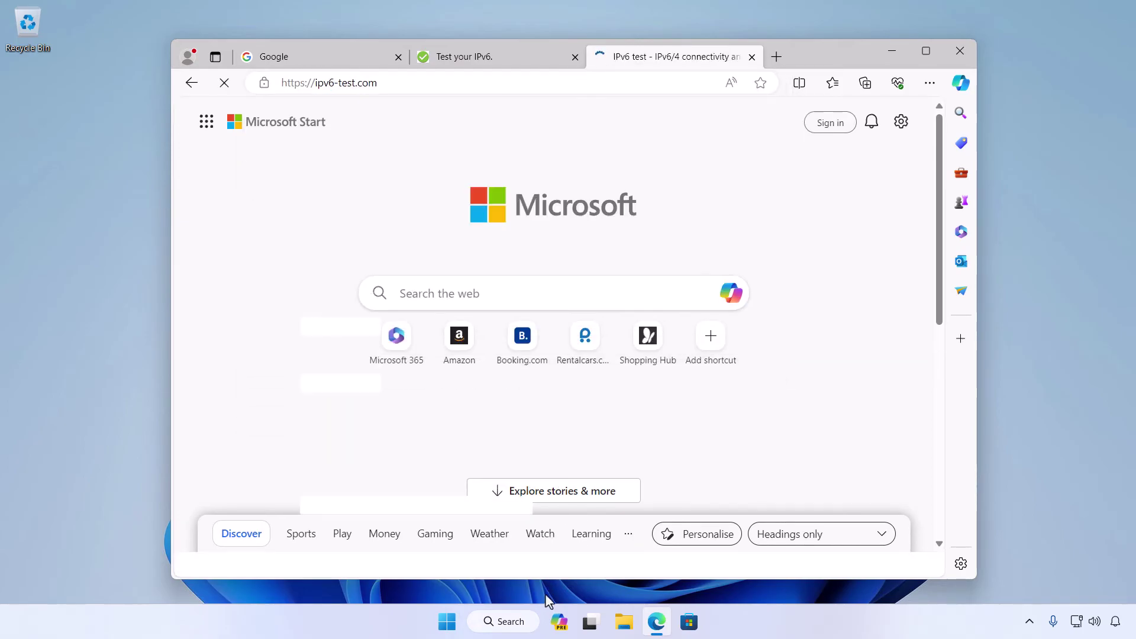
pyautogui.scroll(-2, 947, 338)
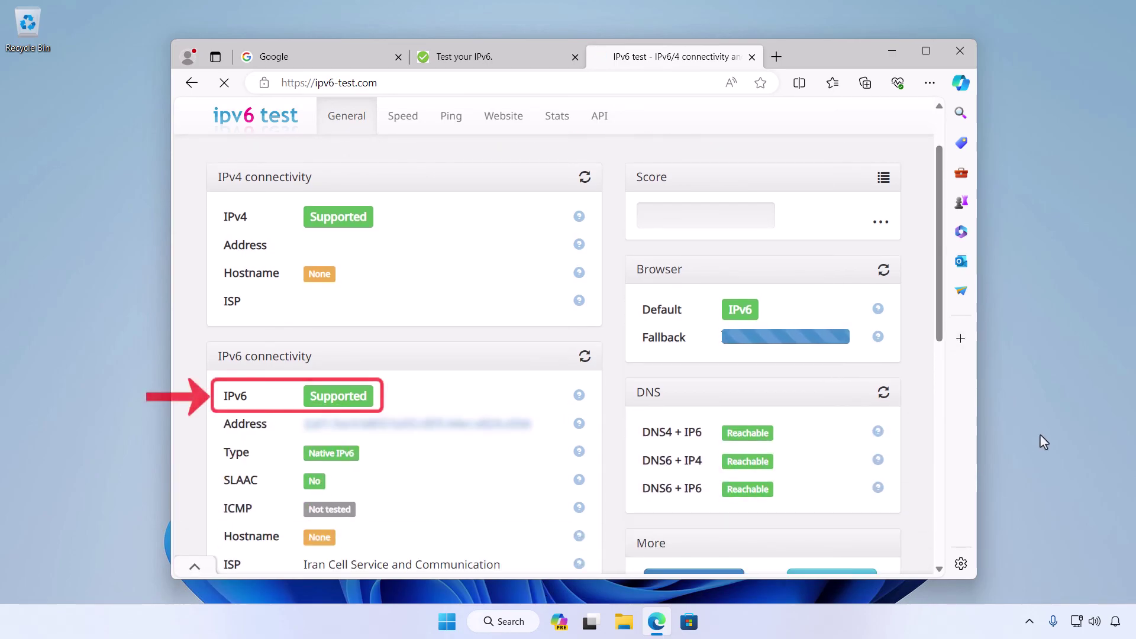